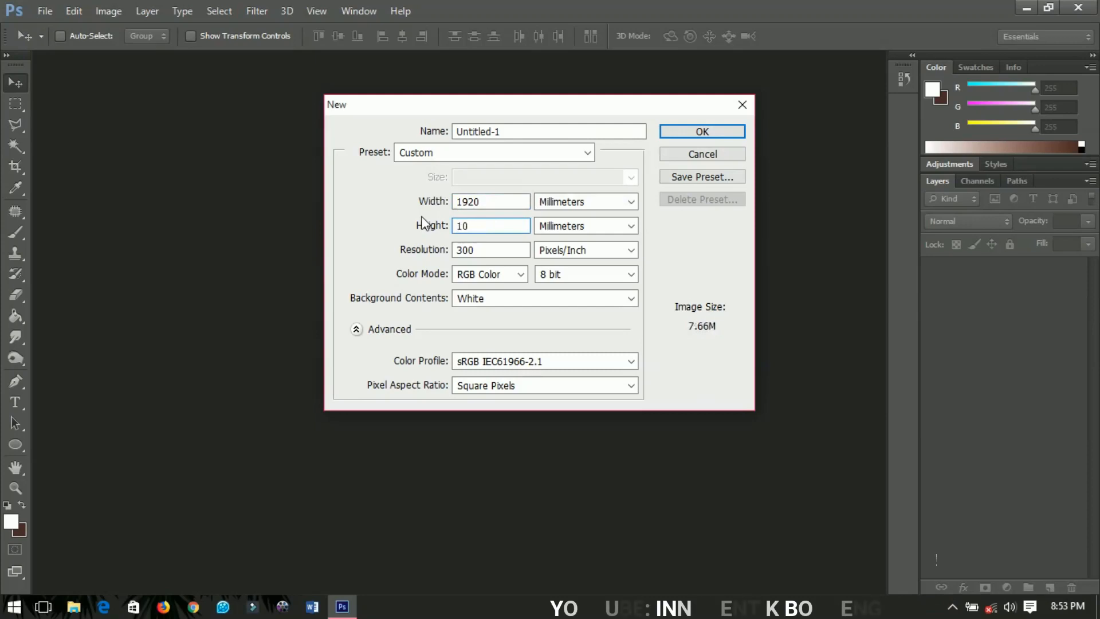
- Set the new document's height to 1080 mm and its resolution to 72 pixels/inch, and create the document
{"action": "type", "text": "80"}
{"action": "key", "text": "Tab"}
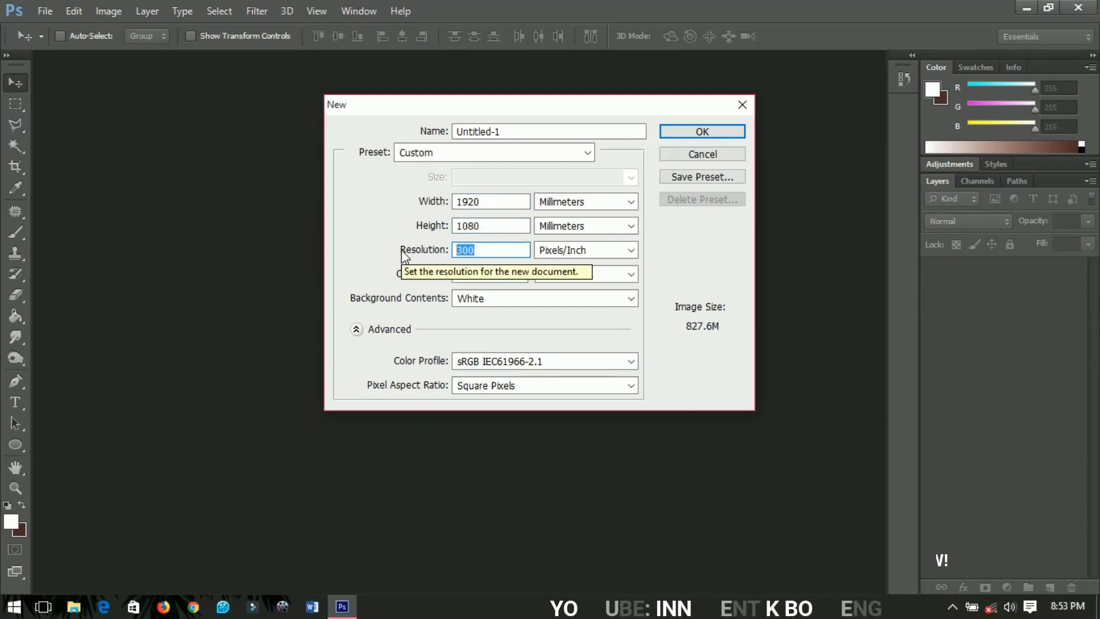
{"action": "type", "text": "72"}
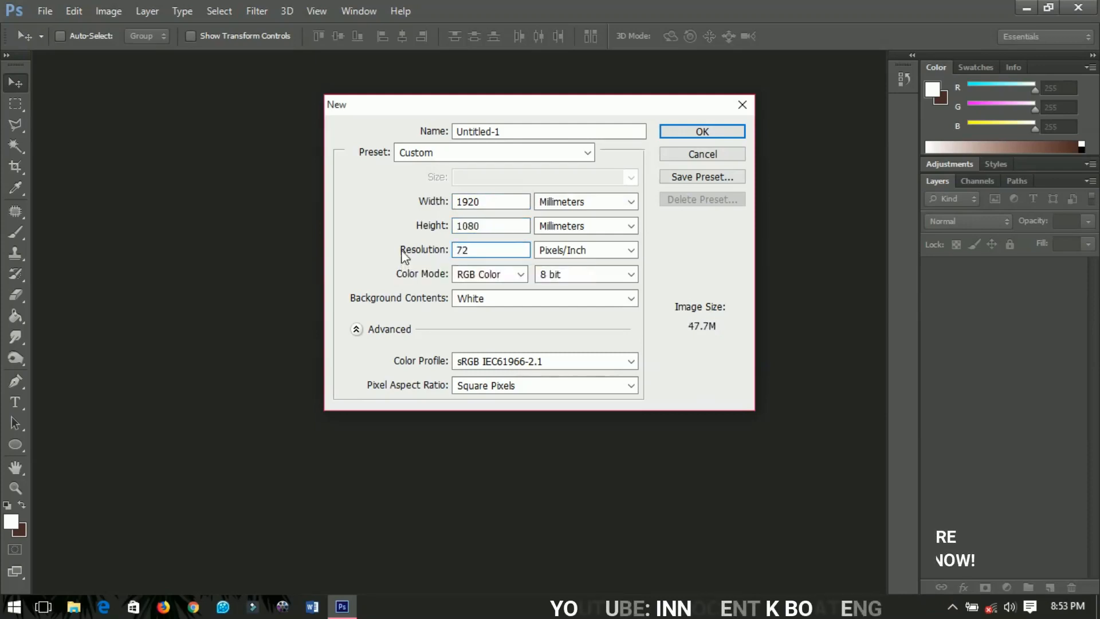
{"action": "key", "text": "Return"}
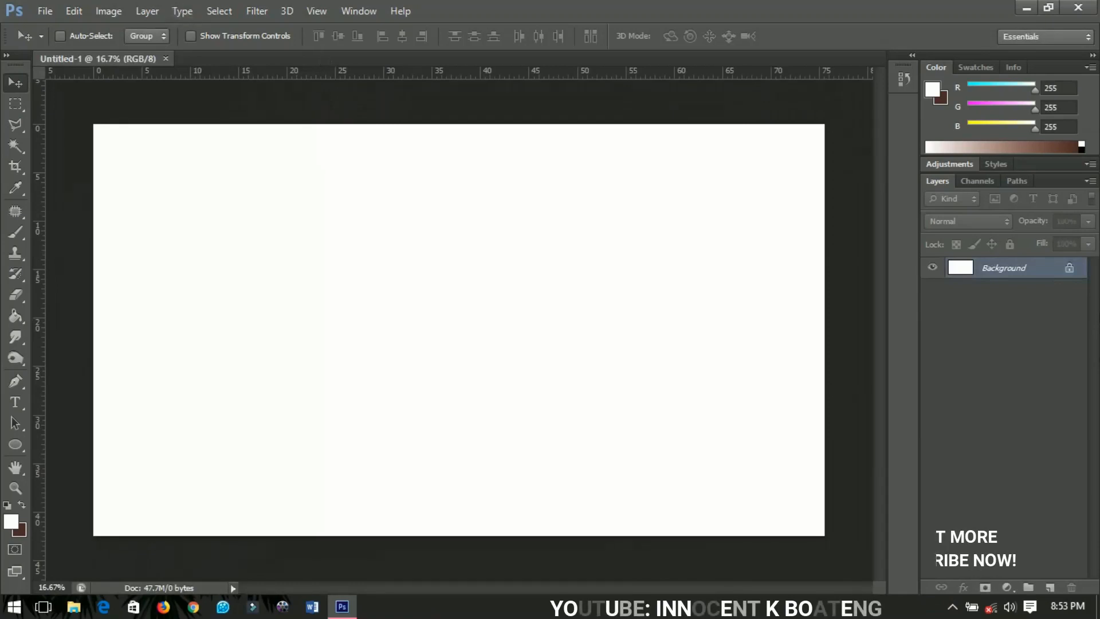
- Add a Solid Color fill layer above the background in very dark navy blue, #000125
{"action": "left_click", "coordinate": [1006, 586]}
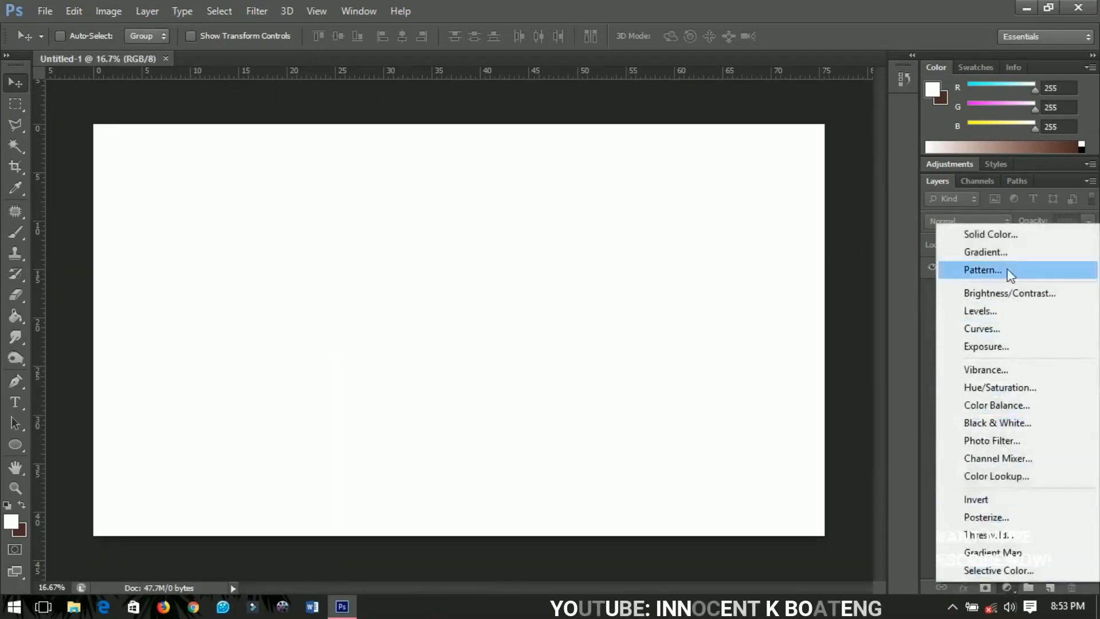
{"action": "left_click", "coordinate": [997, 237]}
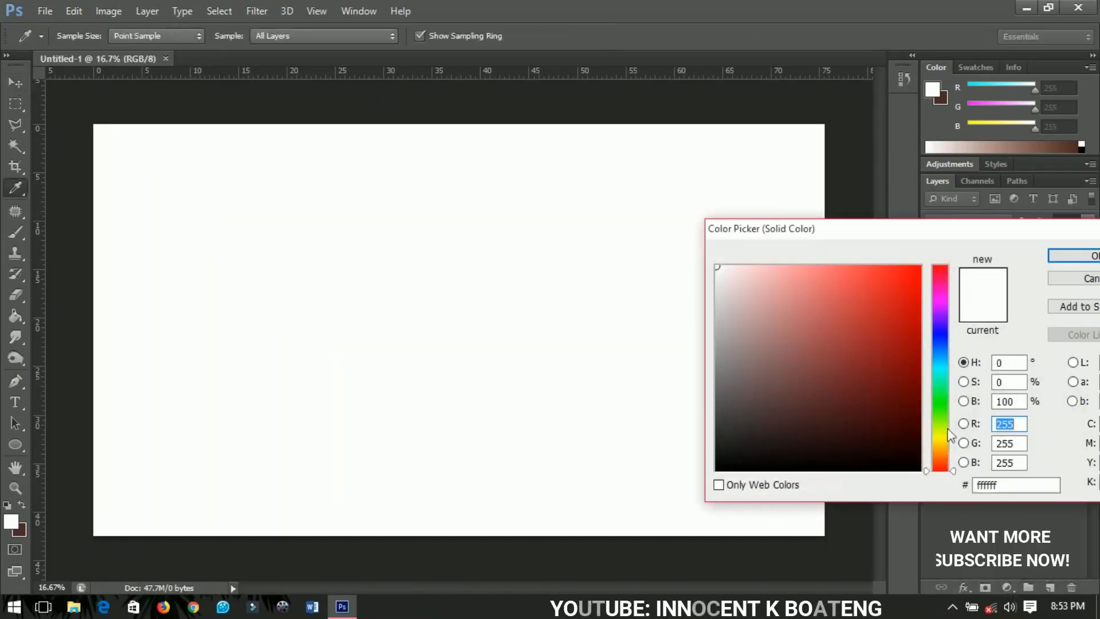
{"action": "left_click", "coordinate": [939, 331]}
{"action": "left_click_drag", "start_coordinate": [939, 331], "coordinate": [939, 327]}
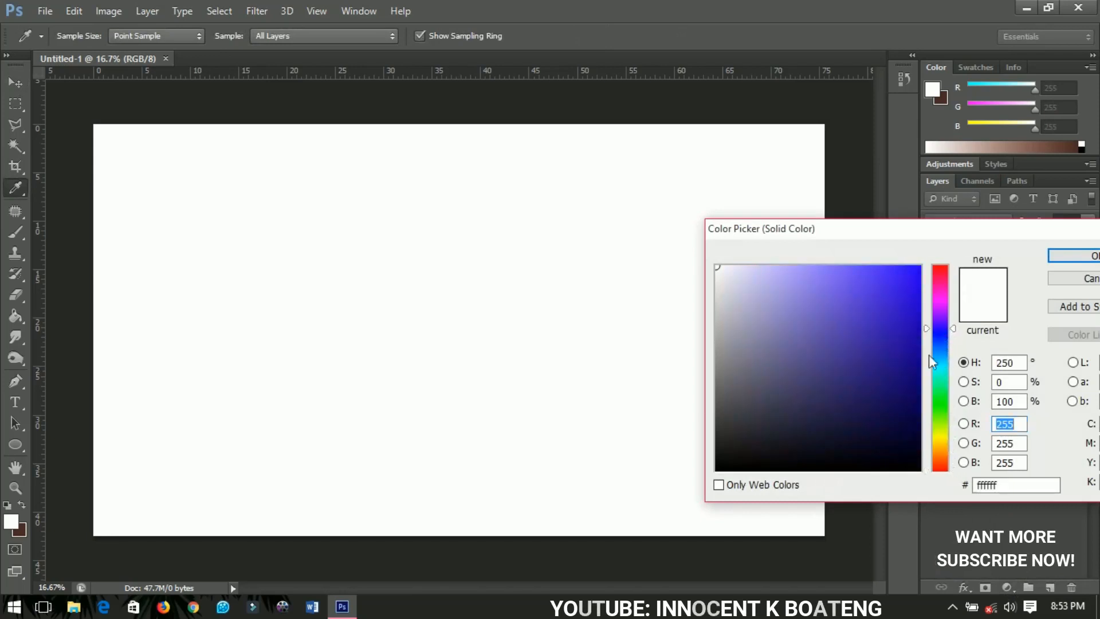
{"action": "left_click_drag", "start_coordinate": [917, 402], "coordinate": [920, 425]}
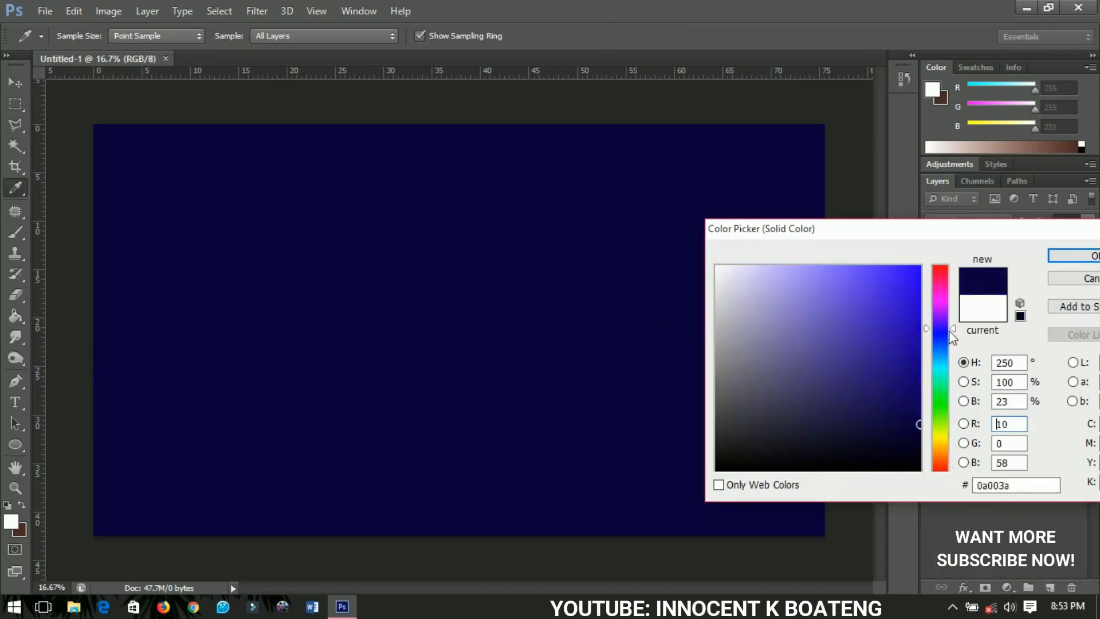
{"action": "left_click_drag", "start_coordinate": [950, 332], "coordinate": [949, 334]}
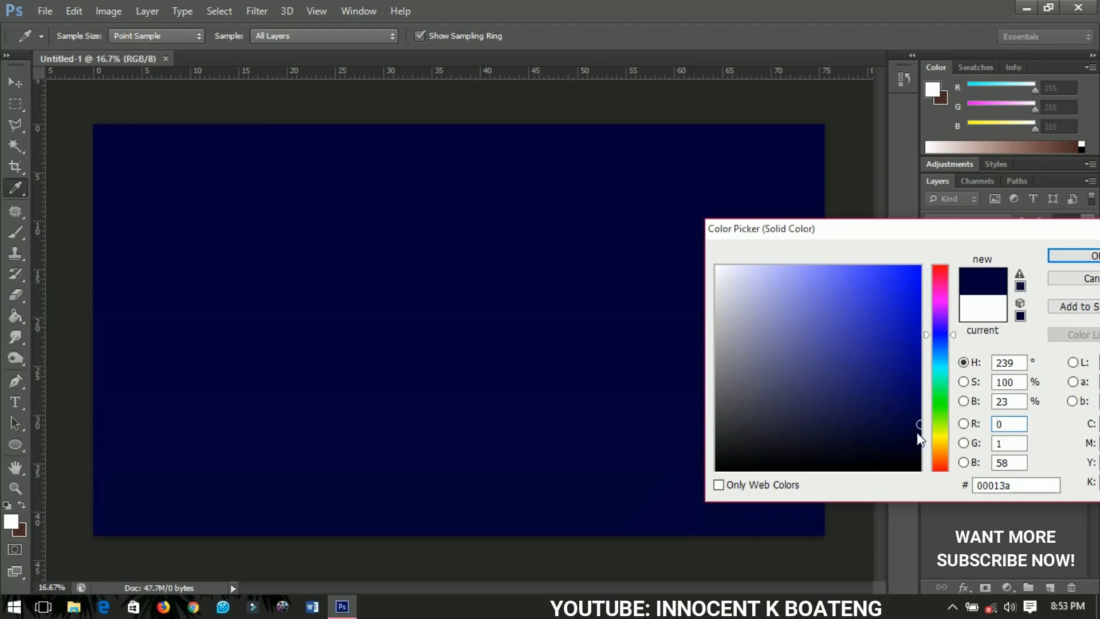
{"action": "left_click_drag", "start_coordinate": [918, 434], "coordinate": [921, 442]}
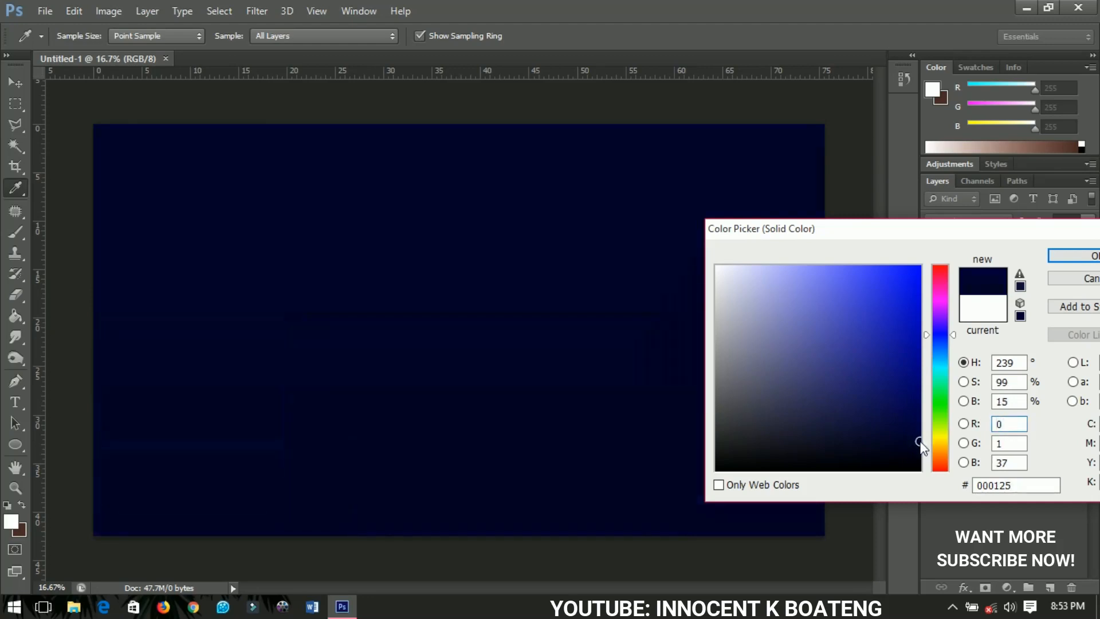
{"action": "left_click", "coordinate": [1056, 258]}
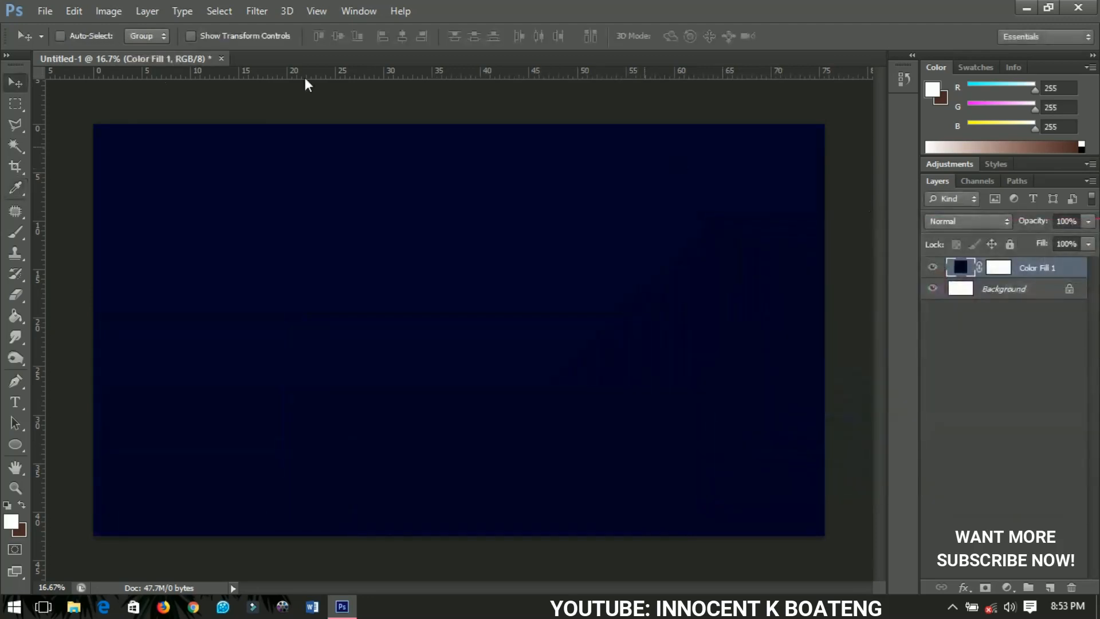
- Place the hd-metal wallpaper image from the desktop's New folder (2) and scale it to about 381% to cover the canvas
{"action": "left_click", "coordinate": [47, 10]}
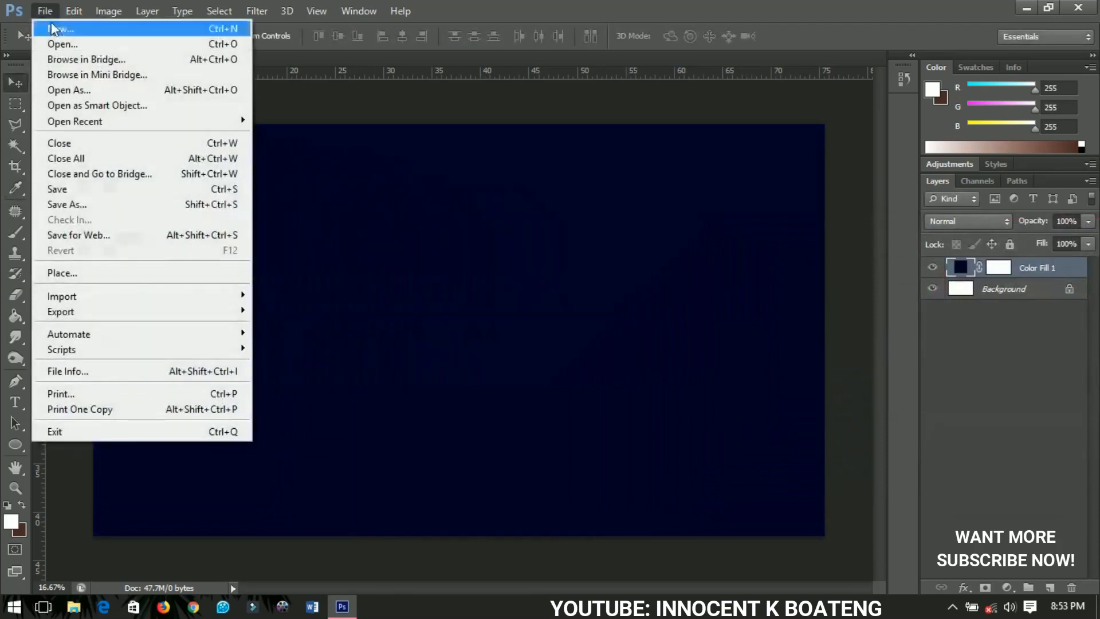
{"action": "left_click", "coordinate": [81, 273]}
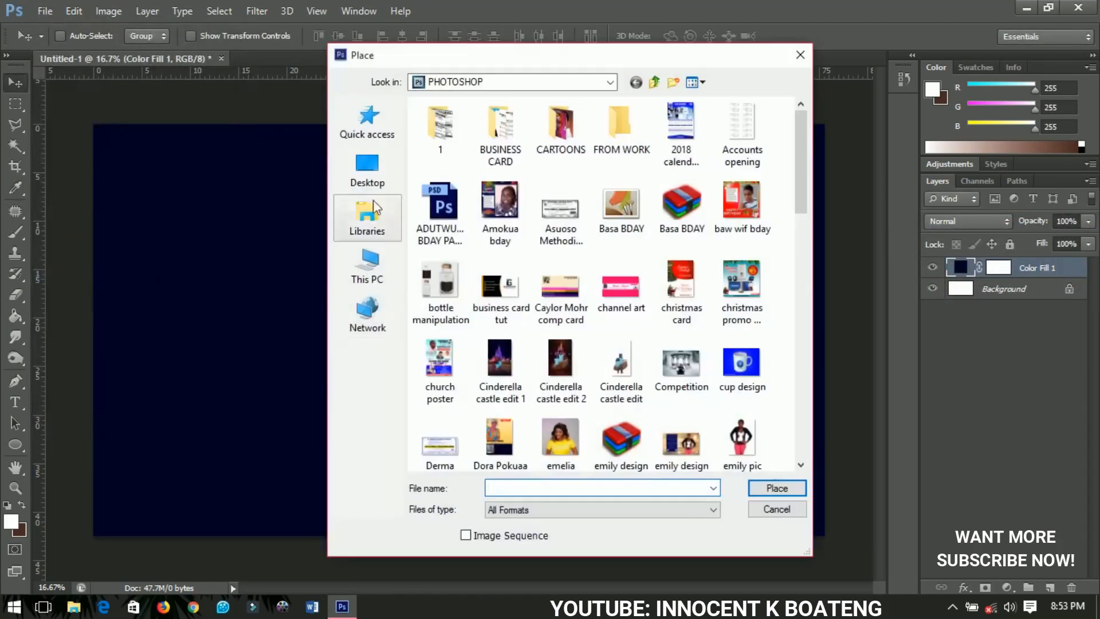
{"action": "left_click", "coordinate": [367, 171]}
{"action": "double_click", "coordinate": [512, 254]}
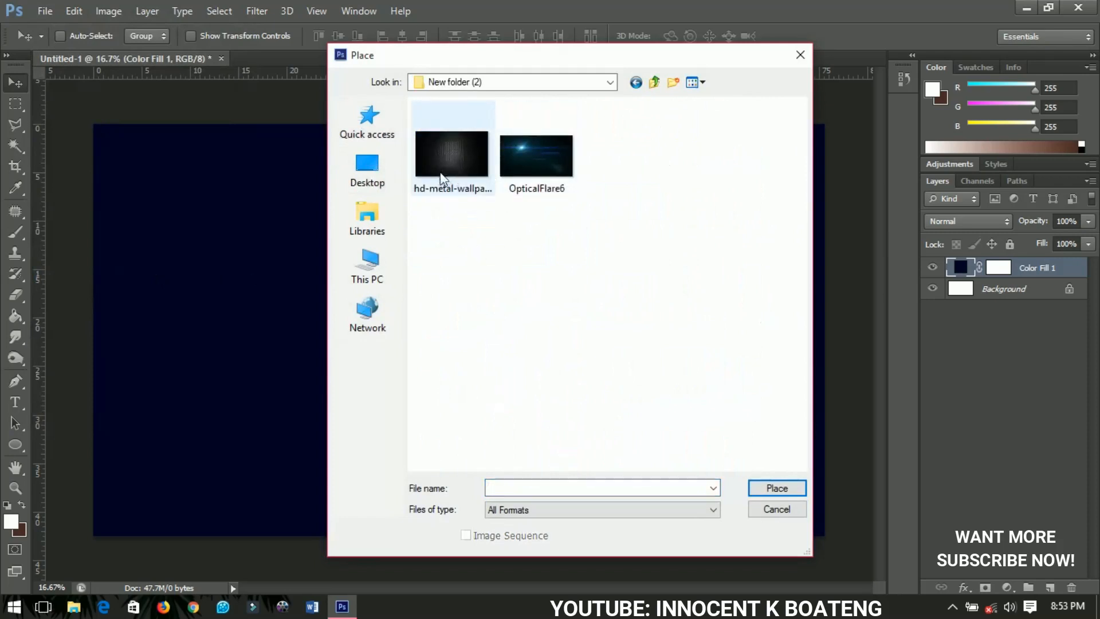
{"action": "left_click", "coordinate": [441, 177]}
{"action": "left_click", "coordinate": [777, 487]}
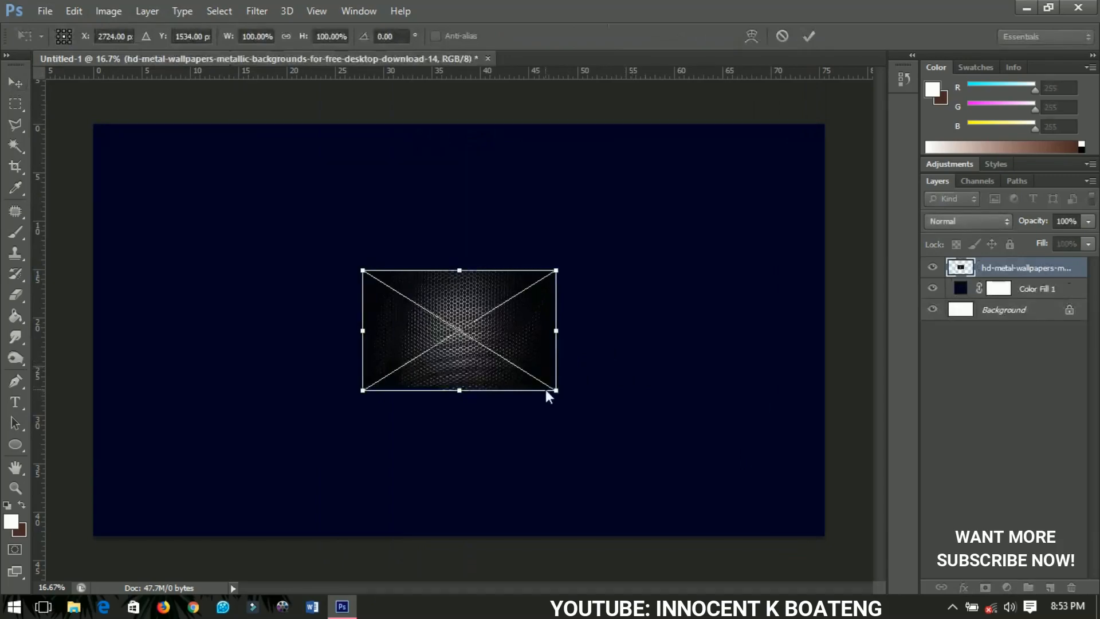
{"action": "left_click_drag", "start_coordinate": [556, 391], "coordinate": [855, 526]}
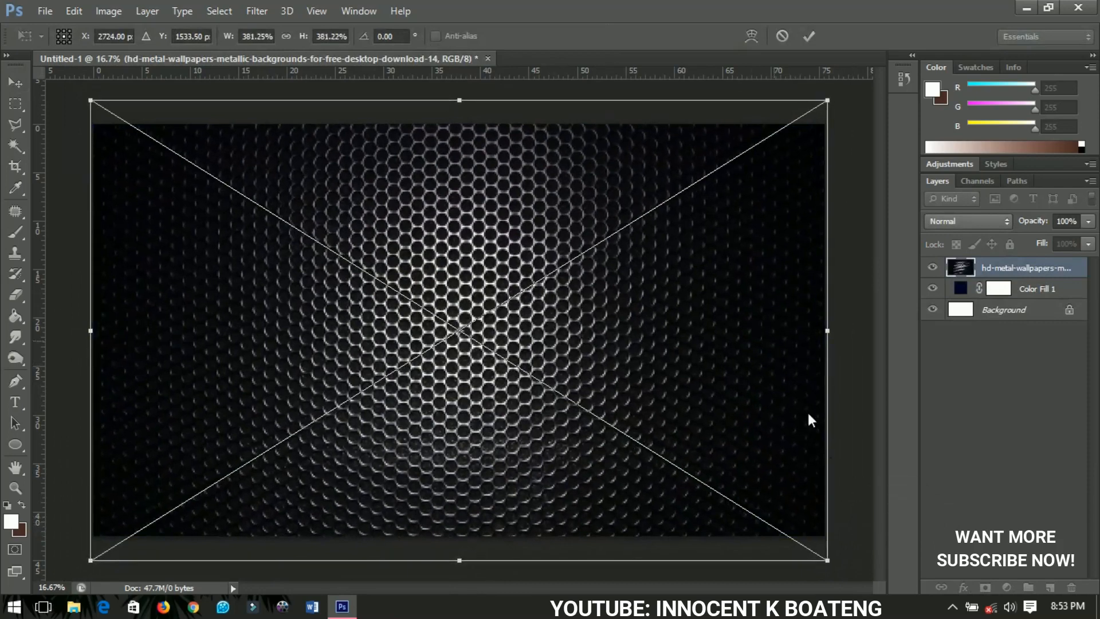
{"action": "key", "text": "Return"}
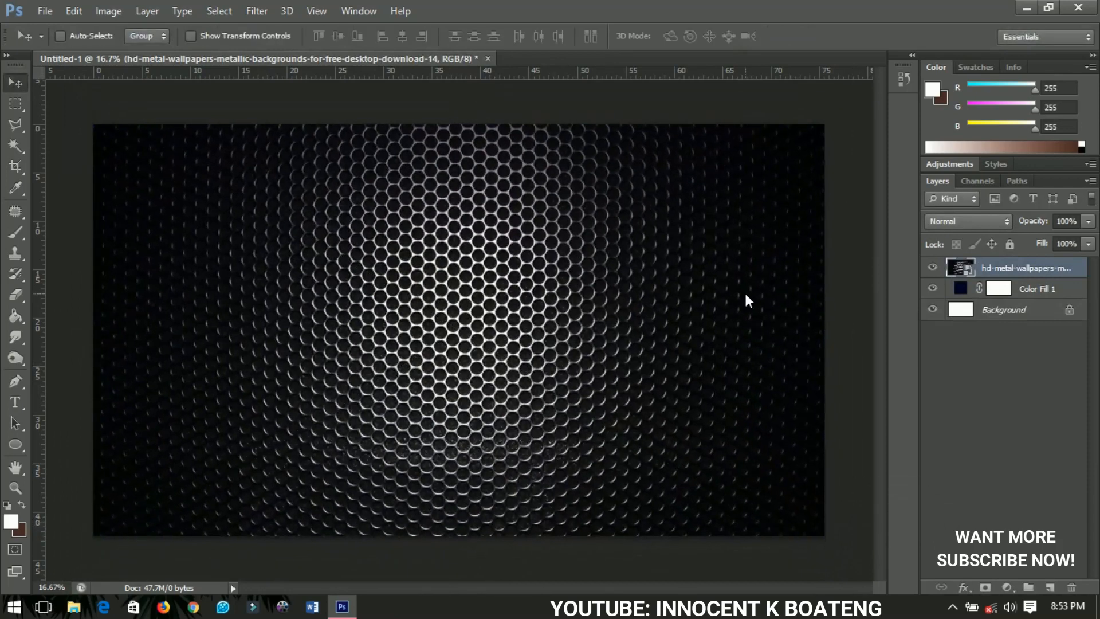
- Rasterize the metal wallpaper layer and set its blend mode to Overlay
{"action": "right_click", "coordinate": [999, 263]}
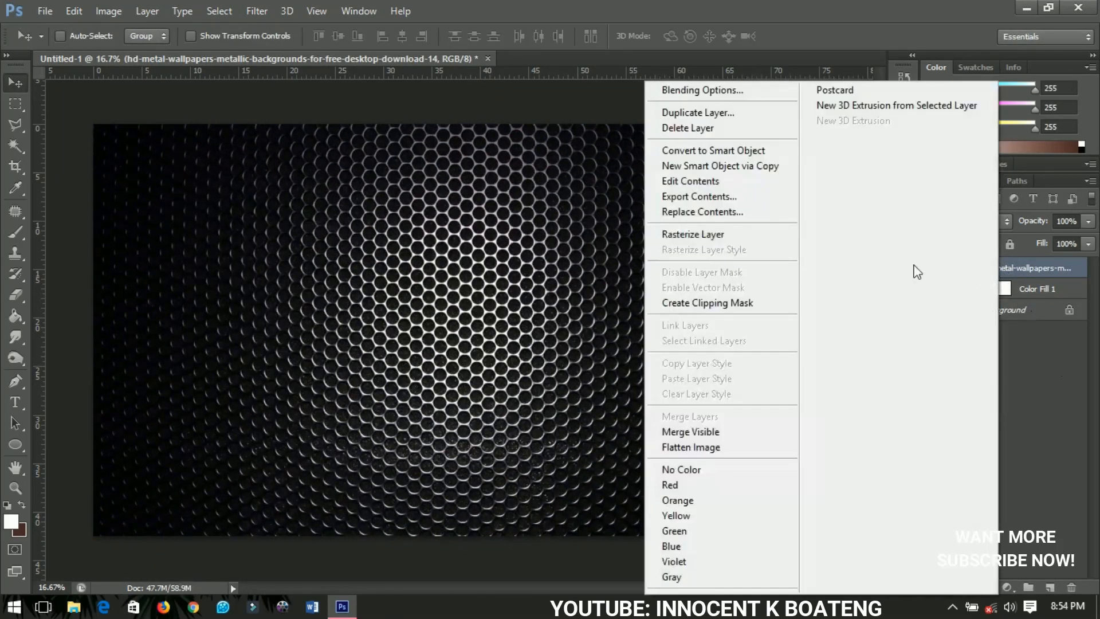
{"action": "left_click", "coordinate": [684, 235]}
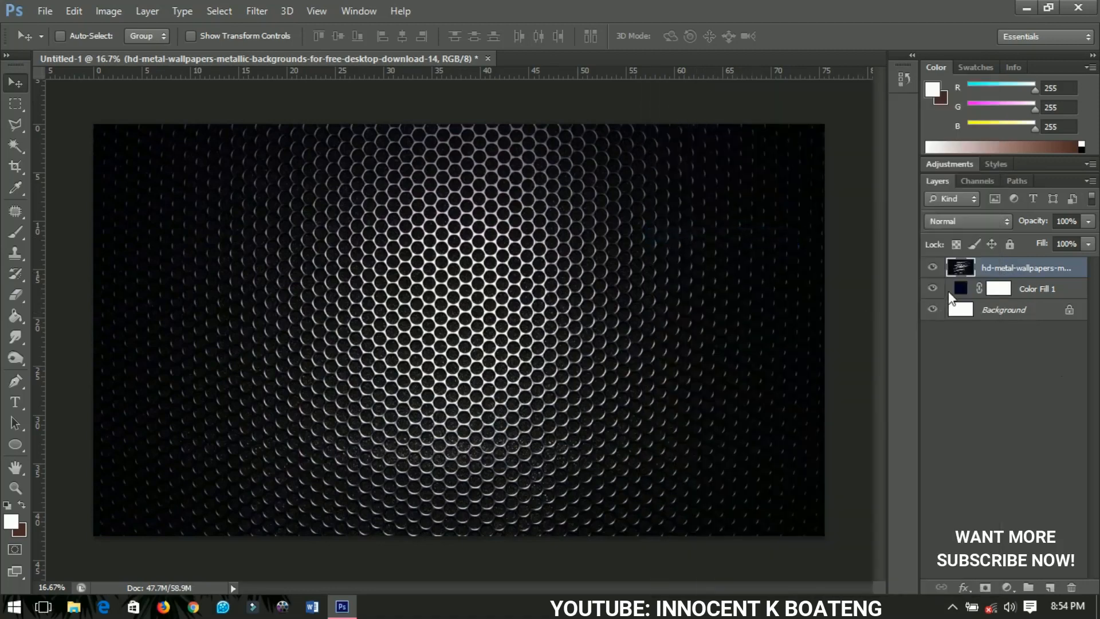
{"action": "left_click", "coordinate": [949, 226]}
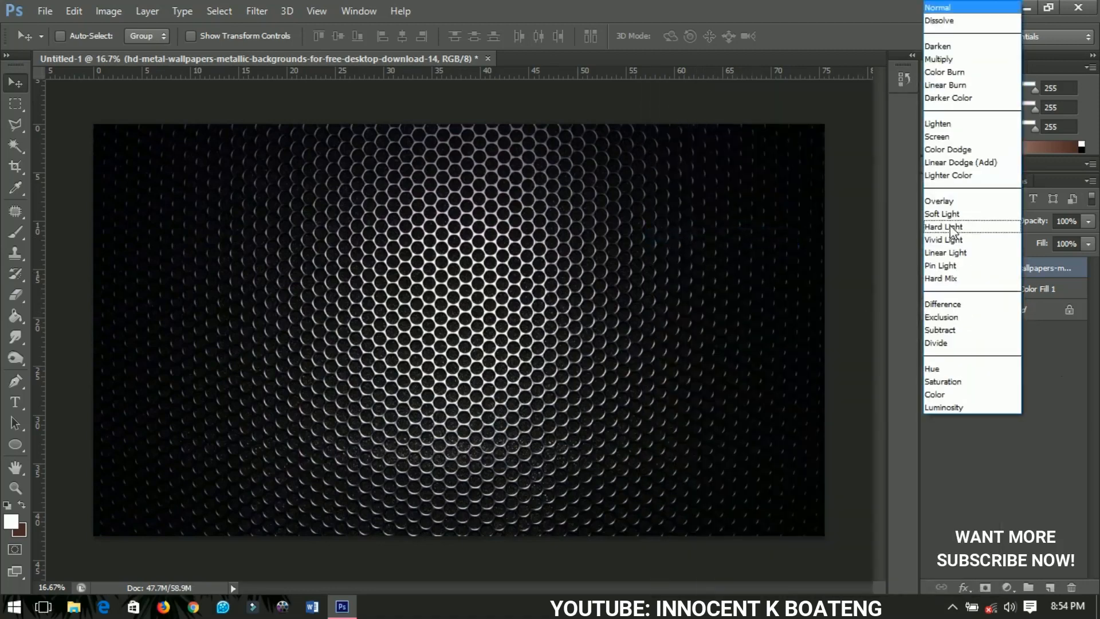
{"action": "left_click", "coordinate": [942, 201]}
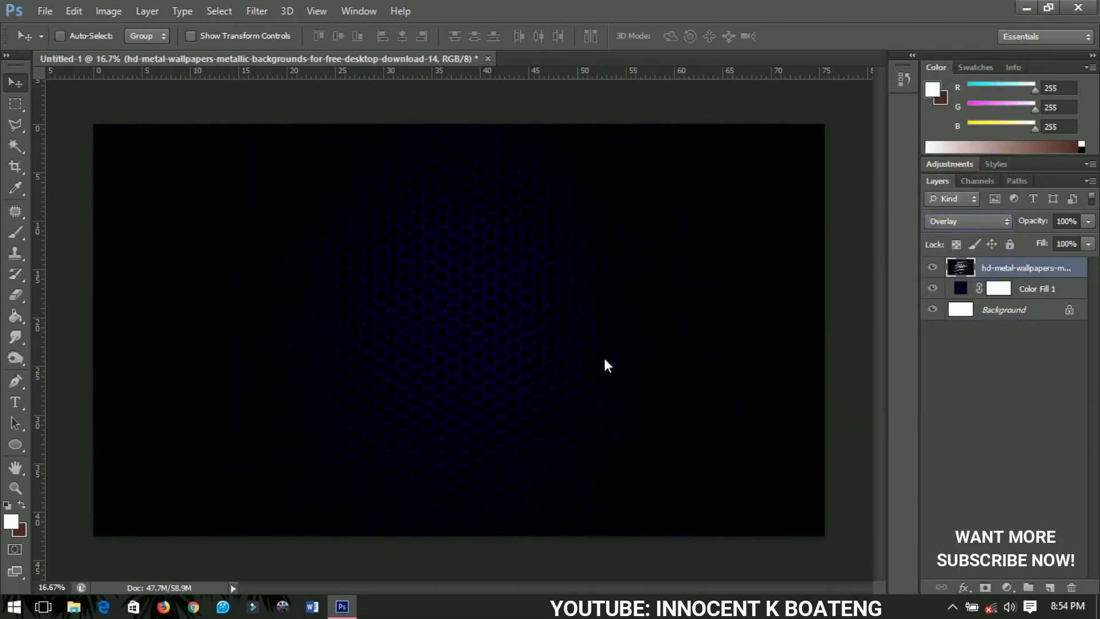
- Add the white text "2018" and centre it horizontally and vertically on the canvas
{"action": "left_click", "coordinate": [16, 403]}
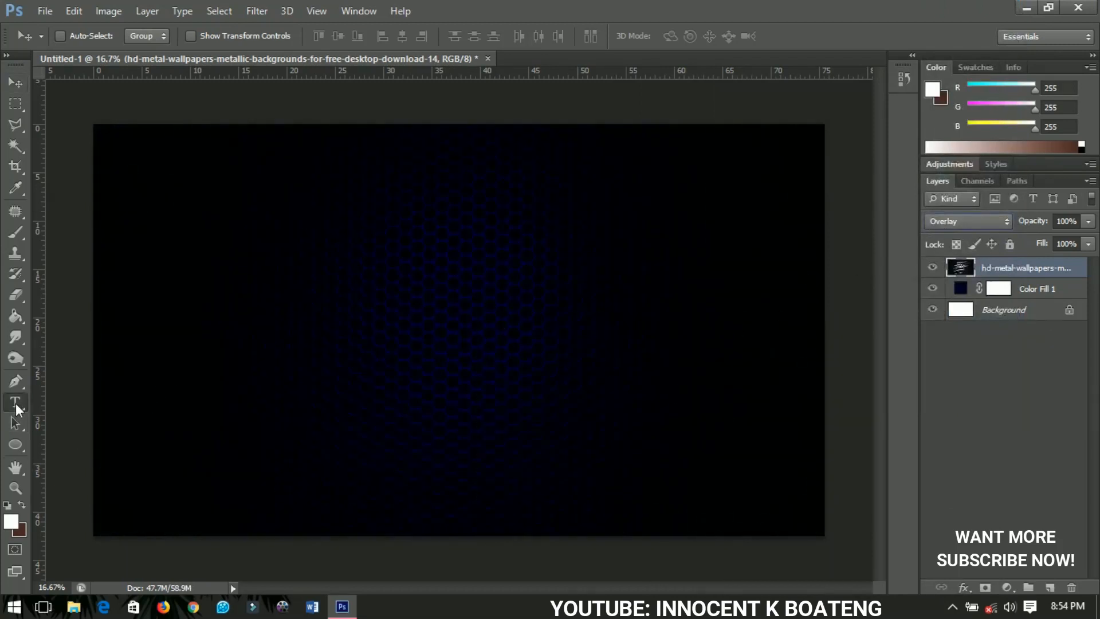
{"action": "left_click", "coordinate": [370, 304]}
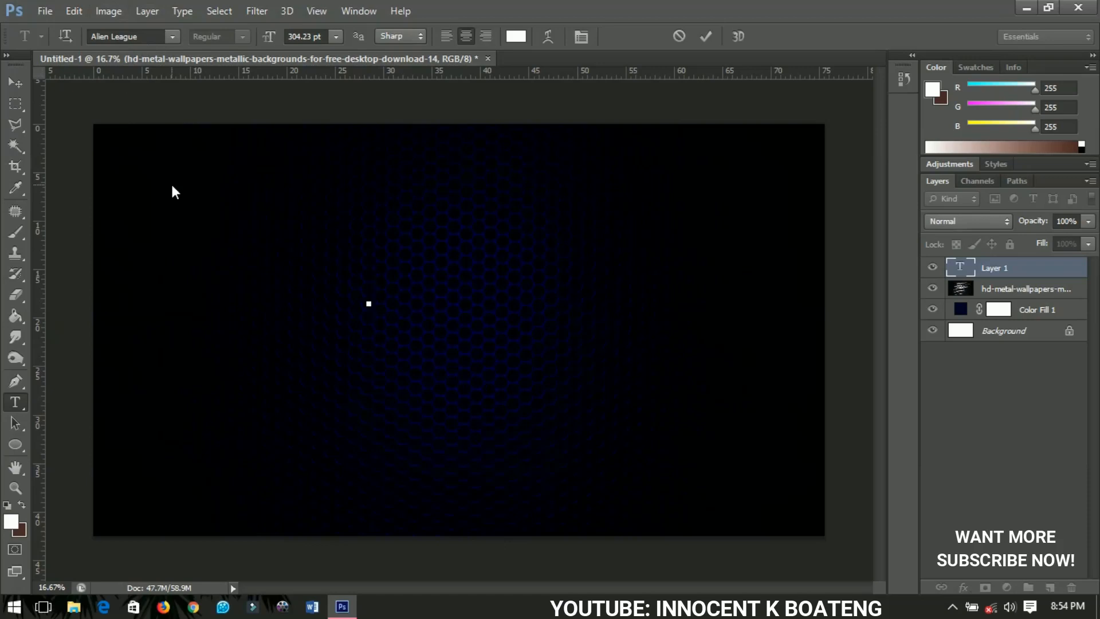
{"action": "type", "text": "2018"}
{"action": "left_click", "coordinate": [15, 83]}
{"action": "key", "text": "ctrl+a"}
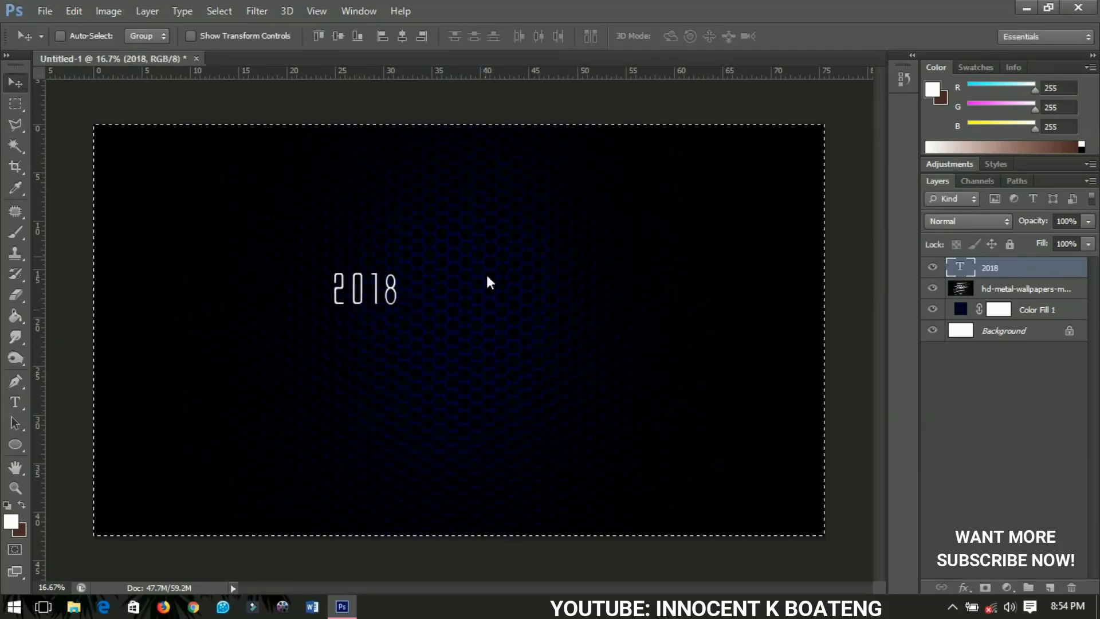
{"action": "left_click", "coordinate": [402, 37]}
{"action": "left_click", "coordinate": [338, 37]}
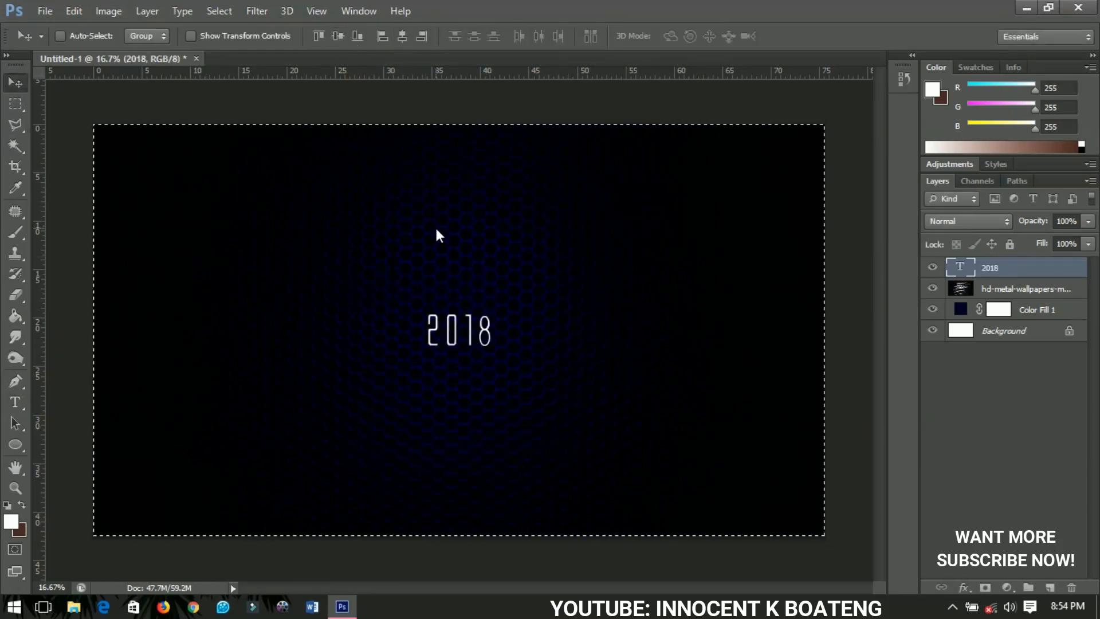
{"action": "key", "text": "ctrl+d"}
- Enlarge the "2018" text proportionally about its centre to about 481%
{"action": "key", "text": "ctrl+t"}
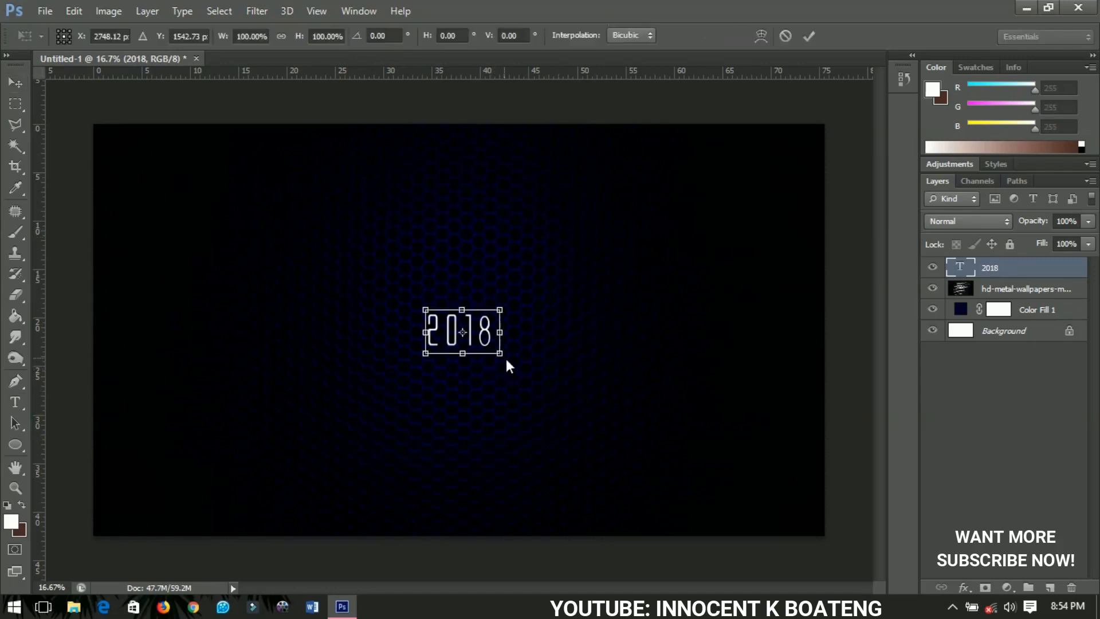
{"action": "left_click_drag", "start_coordinate": [506, 358], "coordinate": [640, 440]}
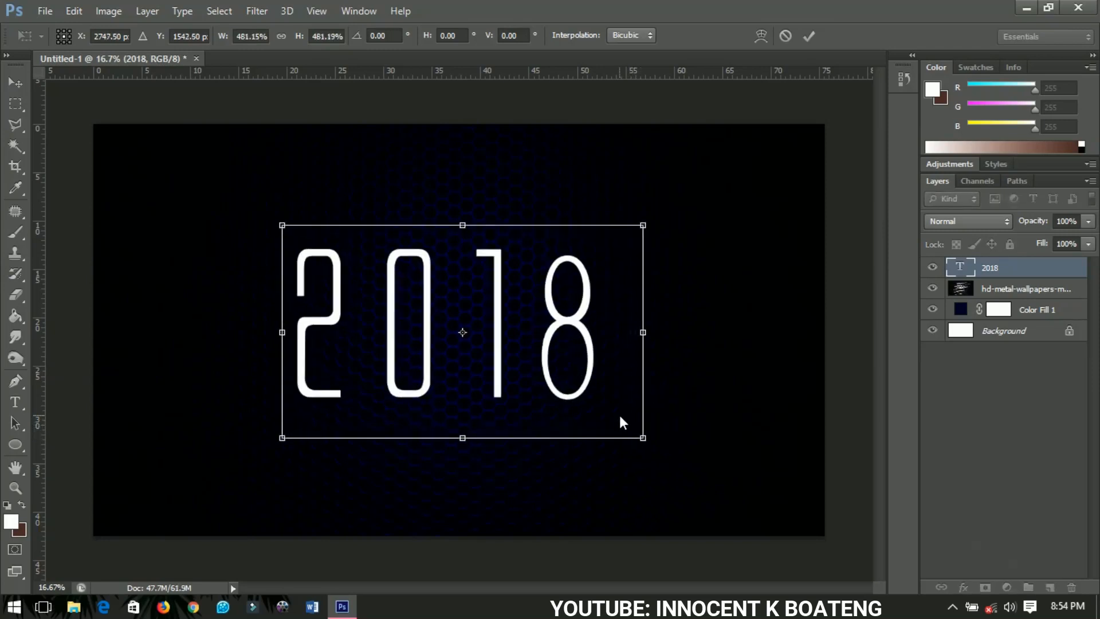
{"action": "key", "text": "Return"}
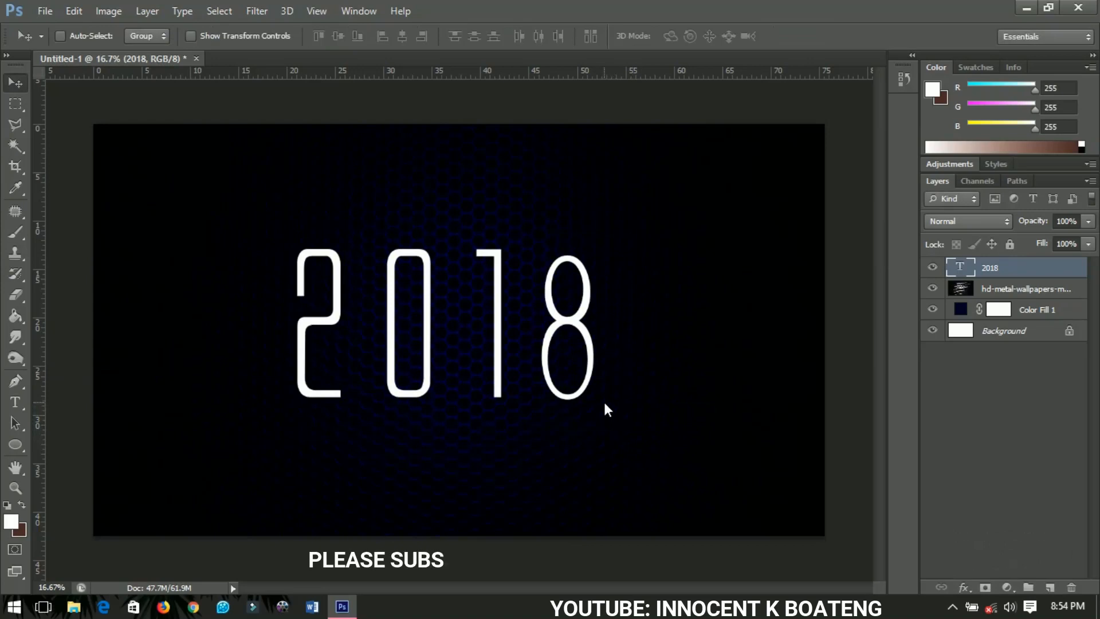
- Add a black-to-white linear Gradient Overlay to the "2018" text layer with its opacity set to 50%
{"action": "right_click", "coordinate": [1001, 267]}
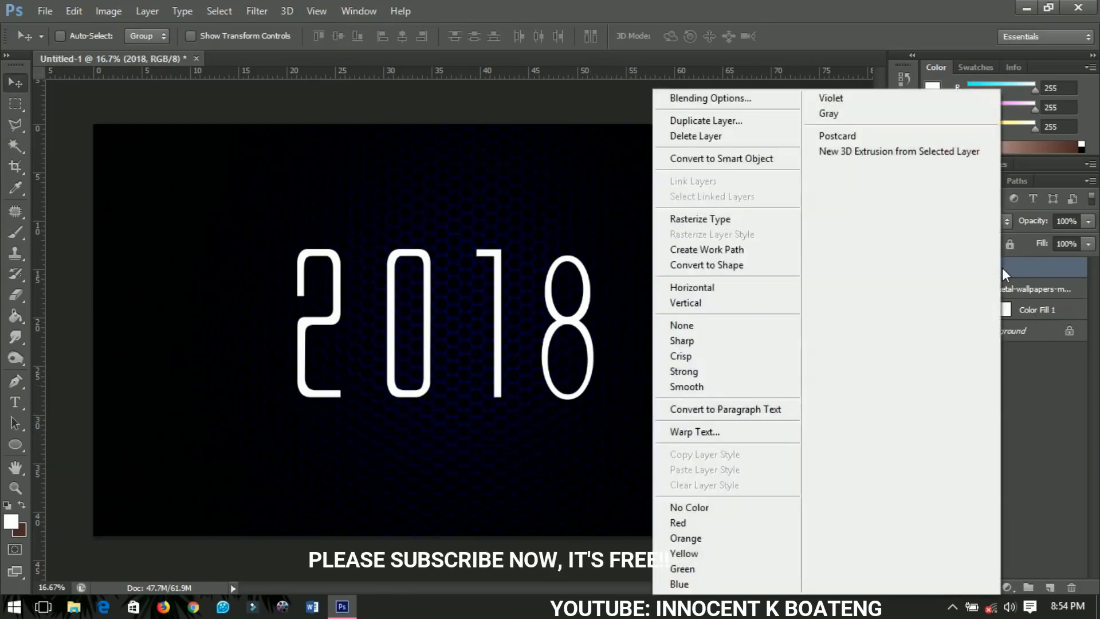
{"action": "left_click", "coordinate": [740, 100]}
{"action": "key", "text": "space"}
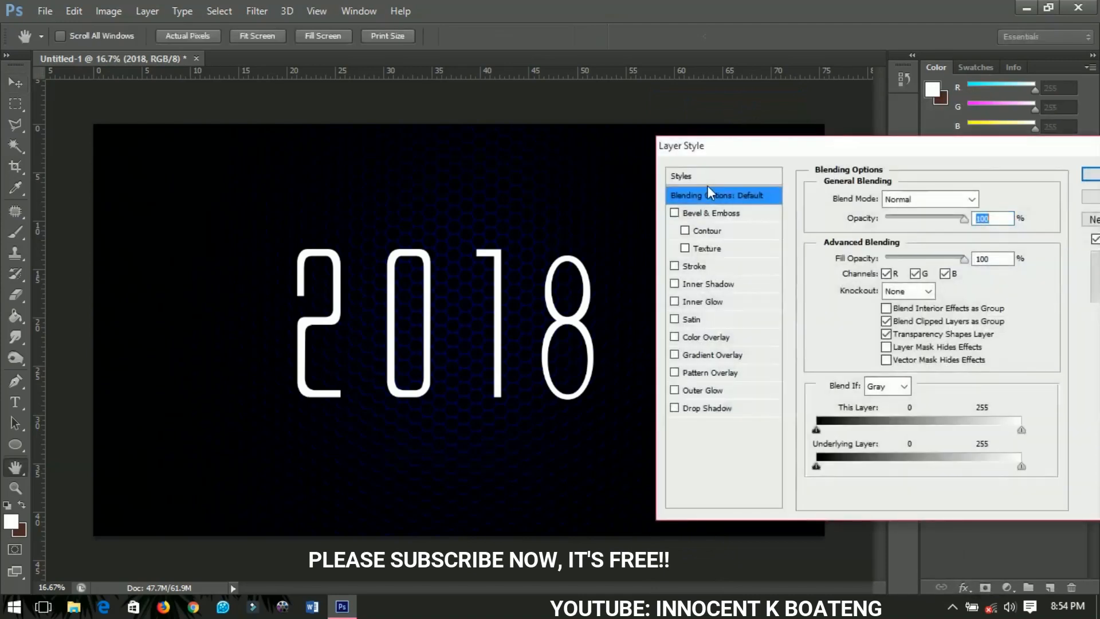
{"action": "left_click_drag", "start_coordinate": [714, 143], "coordinate": [685, 125]}
{"action": "left_click", "coordinate": [680, 324]}
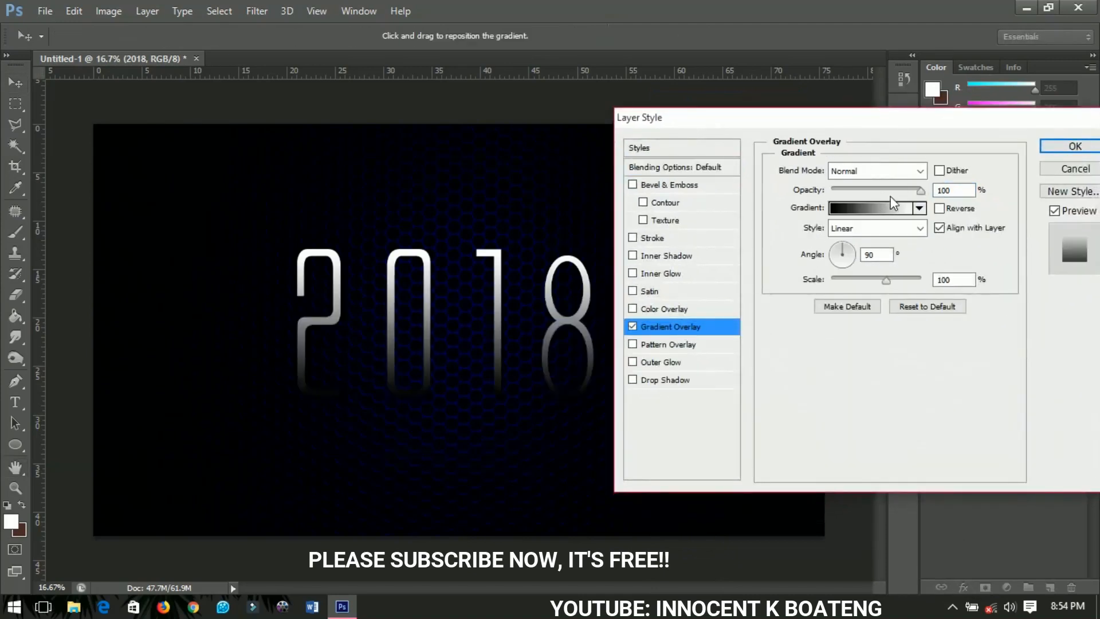
{"action": "left_click_drag", "start_coordinate": [920, 190], "coordinate": [878, 197]}
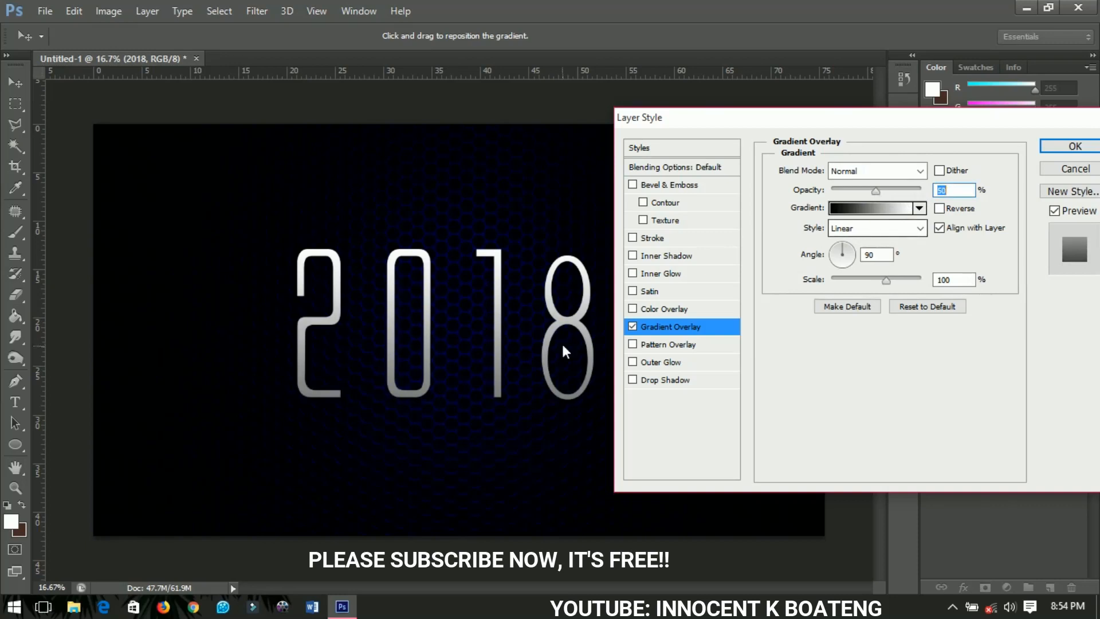
- Add a Drop Shadow to the "2018" text with distance 13 px, spread 35% and size 38 px, and apply the layer style
{"action": "left_click", "coordinate": [677, 390]}
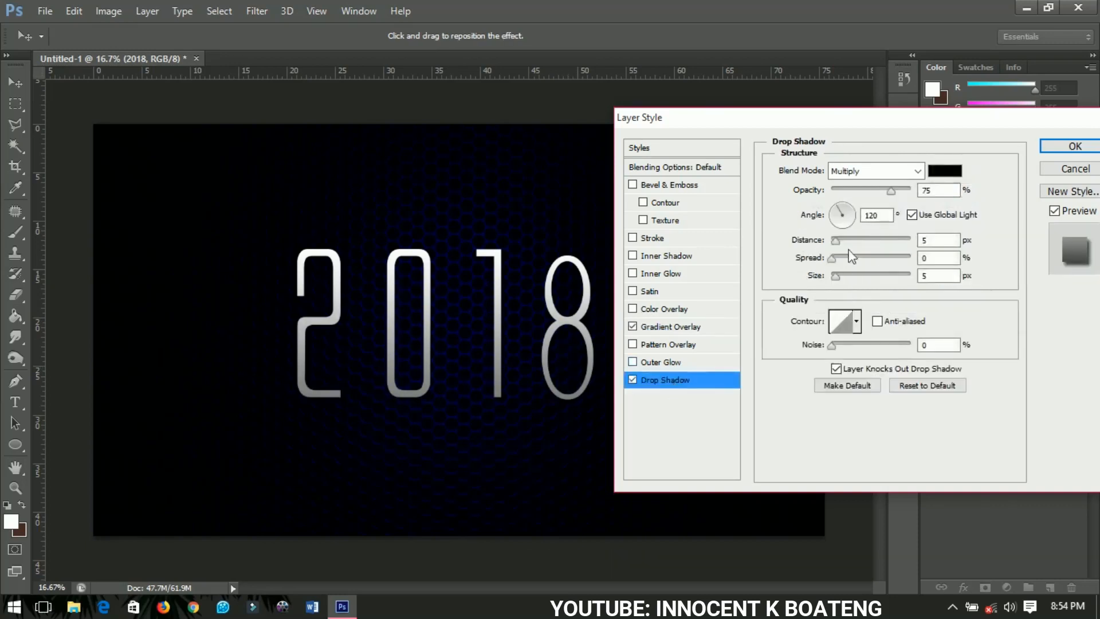
{"action": "left_click_drag", "start_coordinate": [838, 239], "coordinate": [840, 242]}
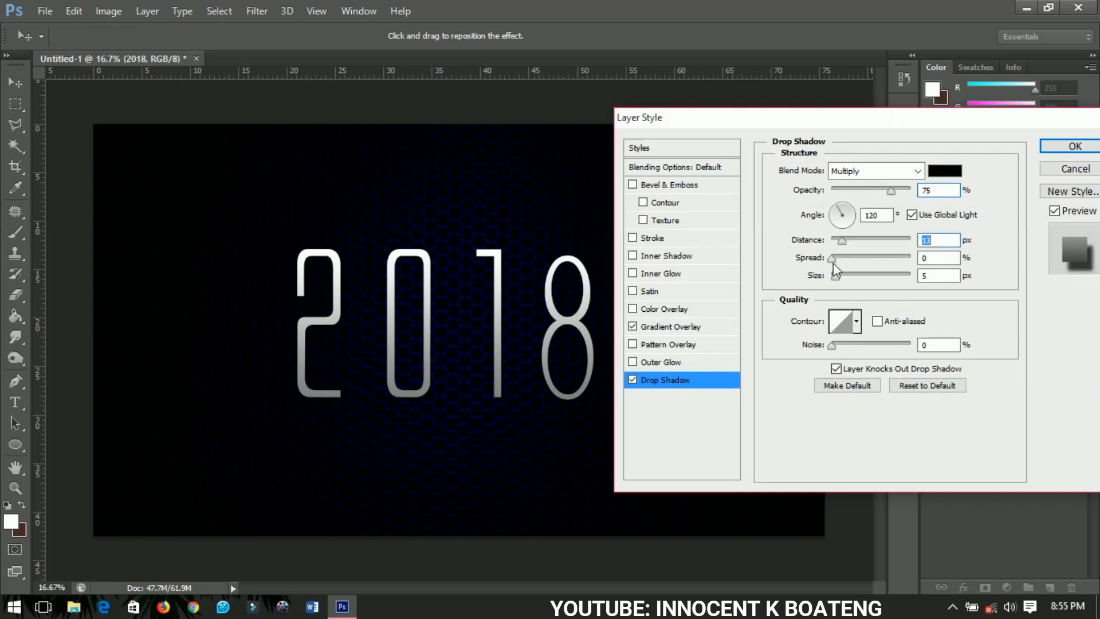
{"action": "left_click_drag", "start_coordinate": [830, 256], "coordinate": [847, 278]}
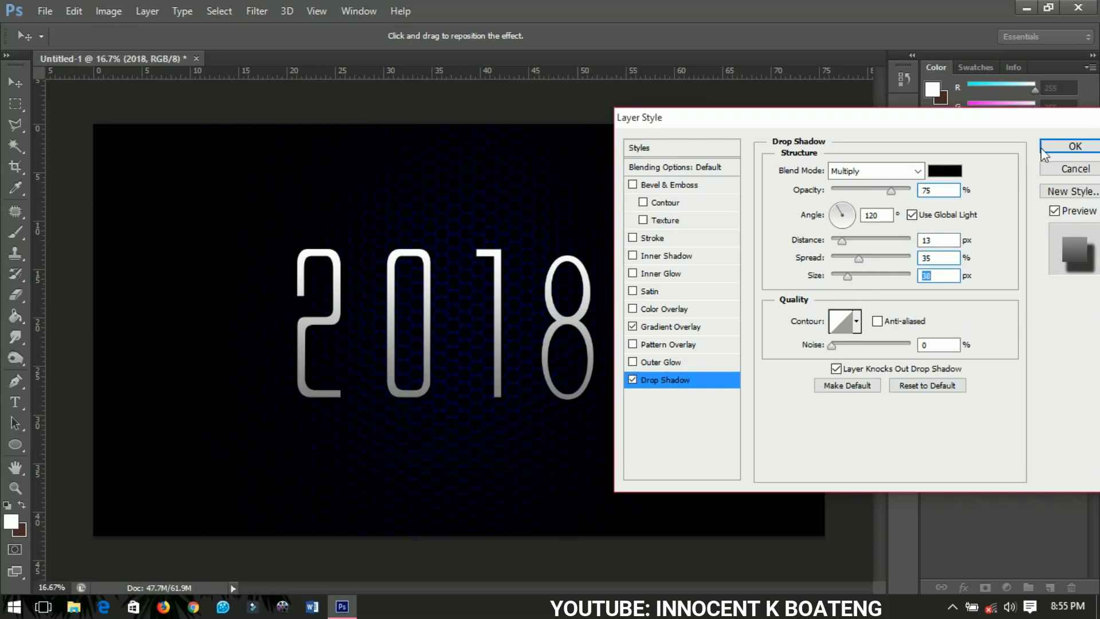
{"action": "left_click", "coordinate": [1062, 150]}
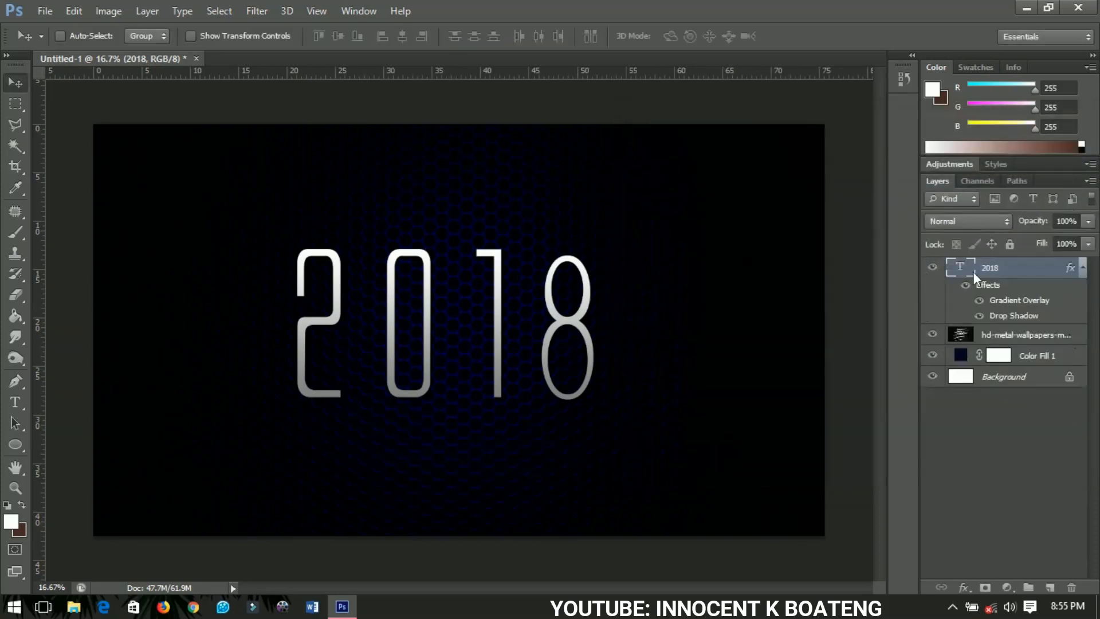
- Compare the "2018" text with and without its layer effects, and collapse its effects list
{"action": "left_click", "coordinate": [1081, 268]}
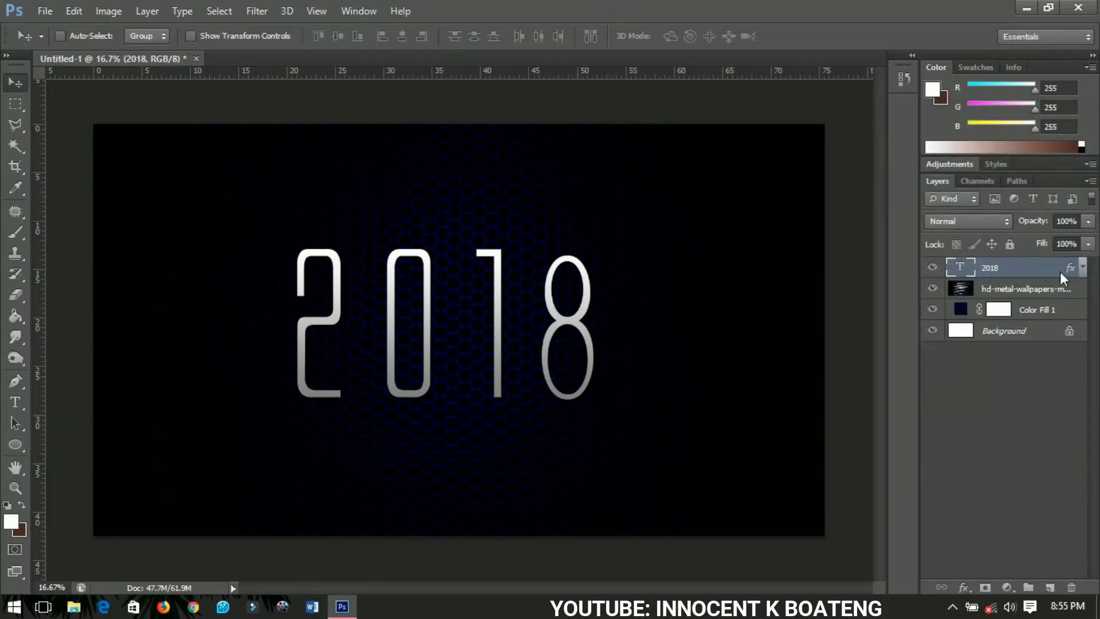
{"action": "left_click", "coordinate": [1082, 268]}
{"action": "left_click", "coordinate": [965, 286]}
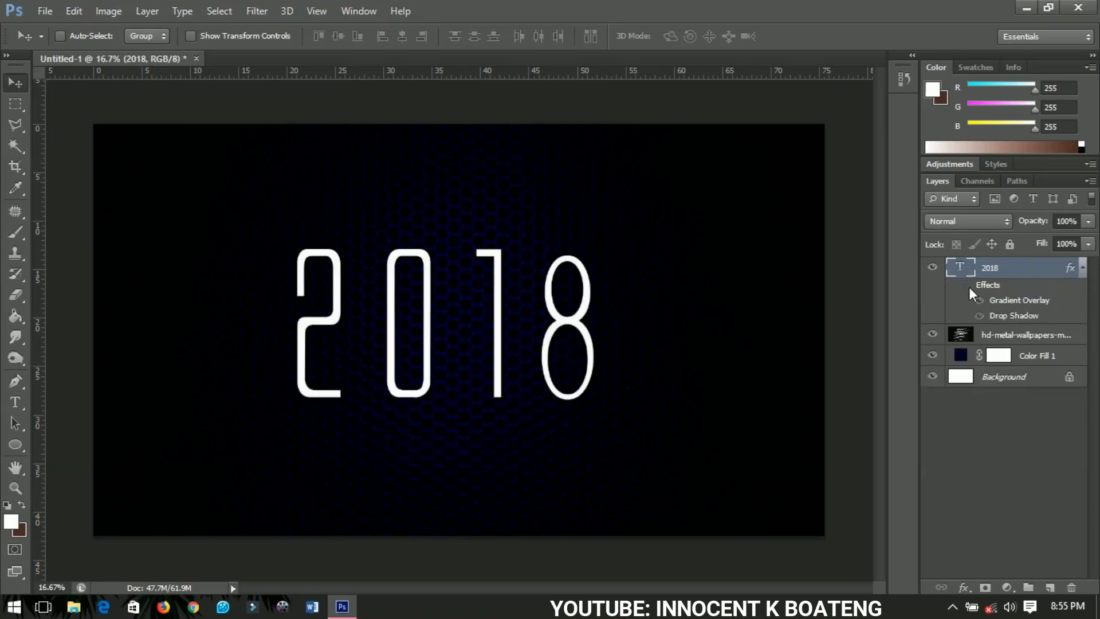
{"action": "left_click", "coordinate": [965, 285]}
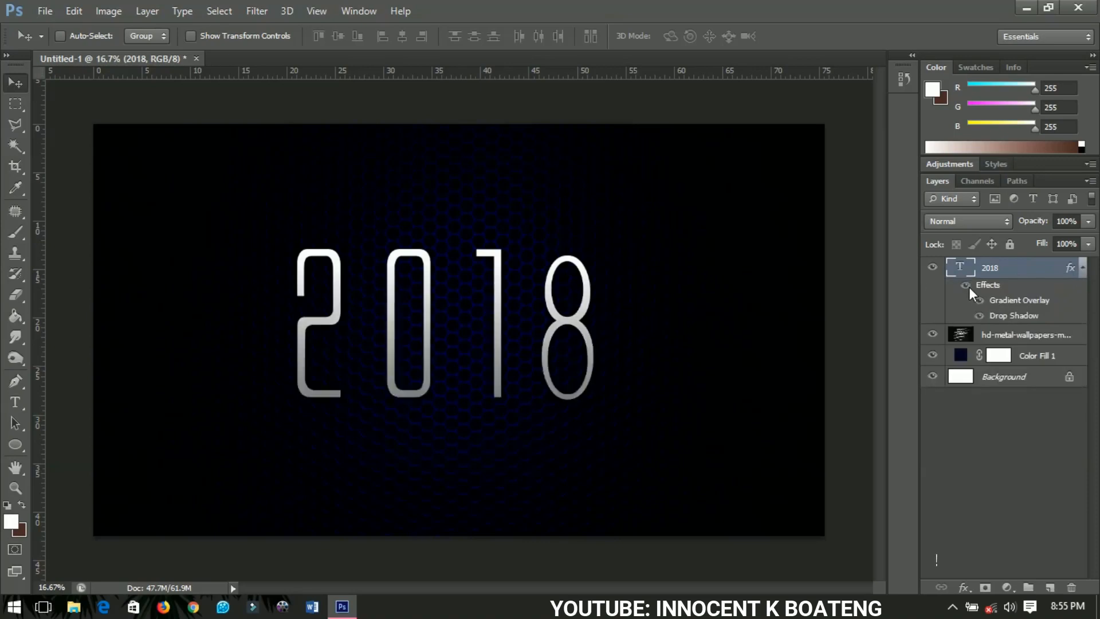
{"action": "left_click", "coordinate": [1083, 268]}
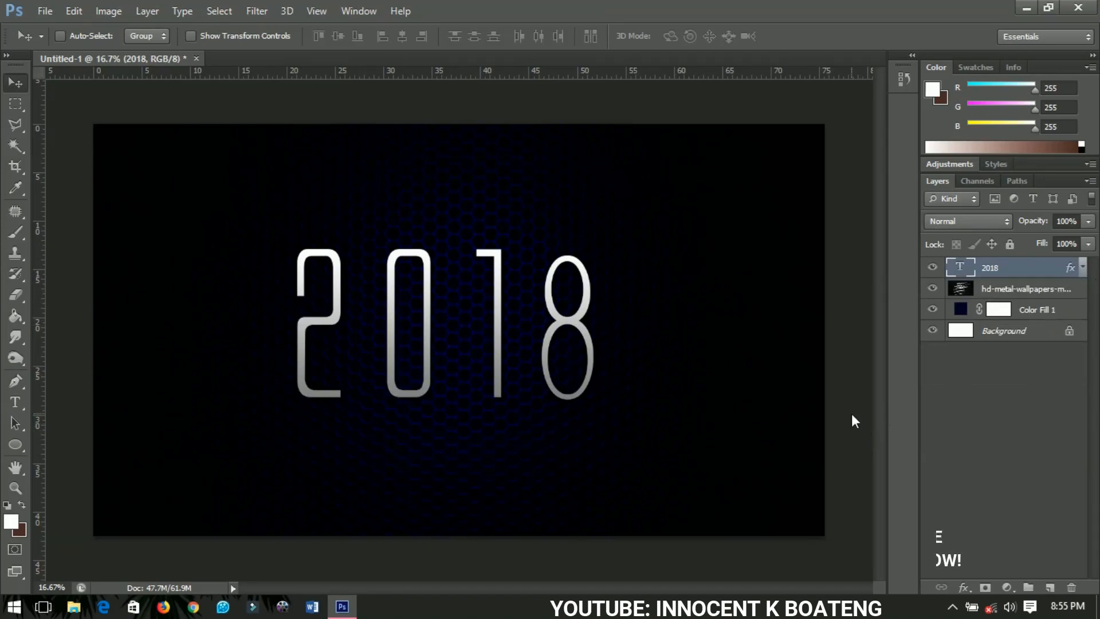
- Duplicate the "2018" text layer, shifted upward from the original, and set the copy's font size to 60 pt
{"action": "key", "text": "ctrl+j"}
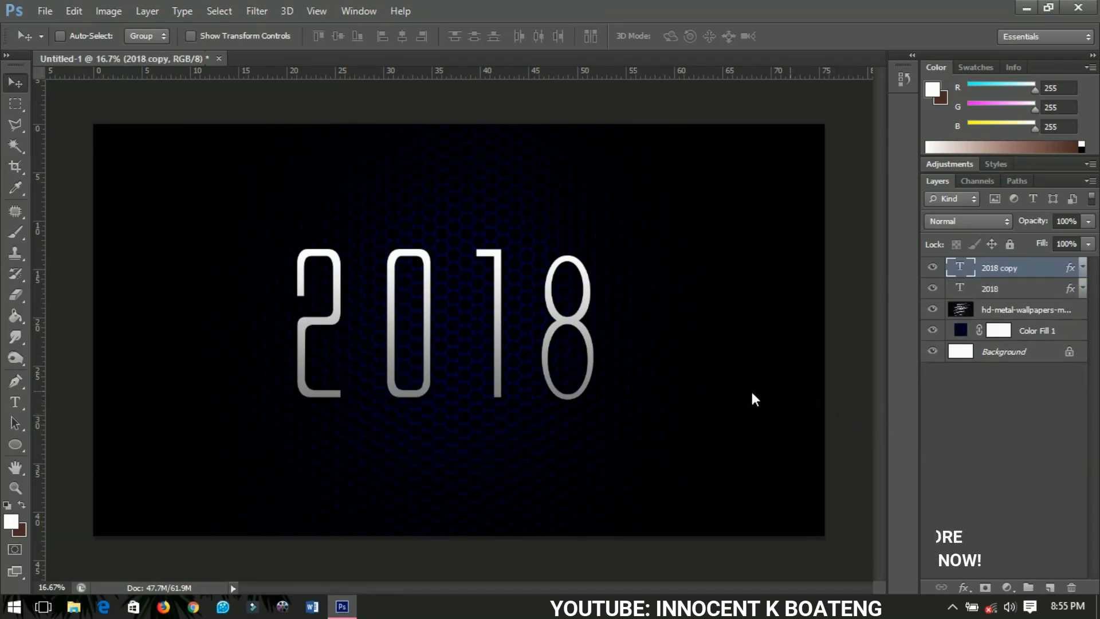
{"action": "left_click_drag", "start_coordinate": [490, 333], "coordinate": [482, 252]}
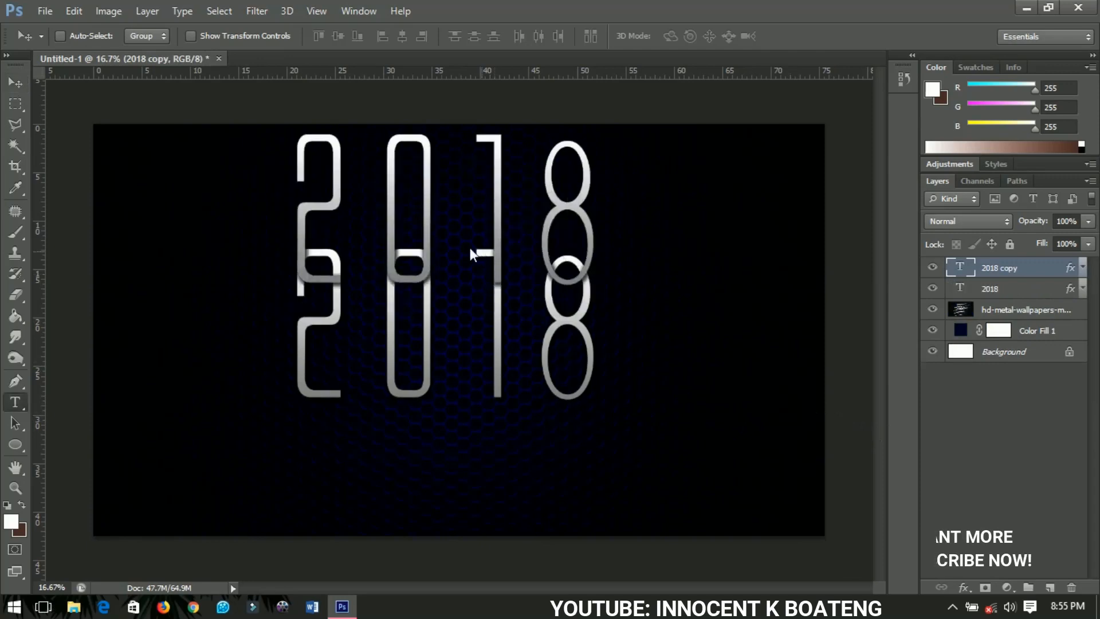
{"action": "key", "text": "t"}
{"action": "double_click", "coordinate": [442, 217]}
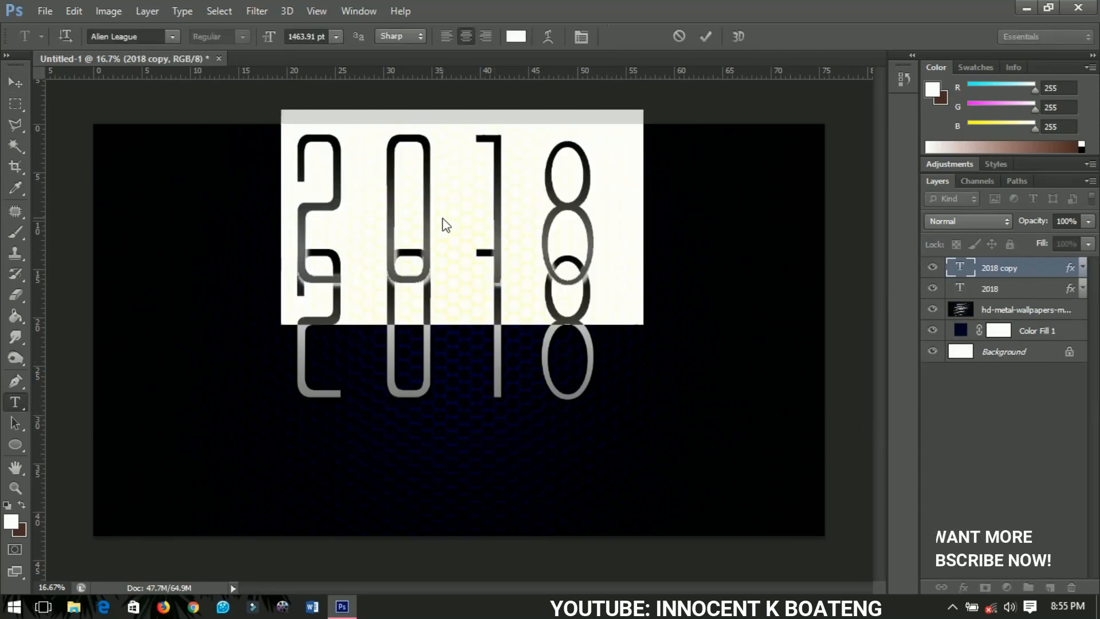
{"action": "left_click", "coordinate": [339, 35]}
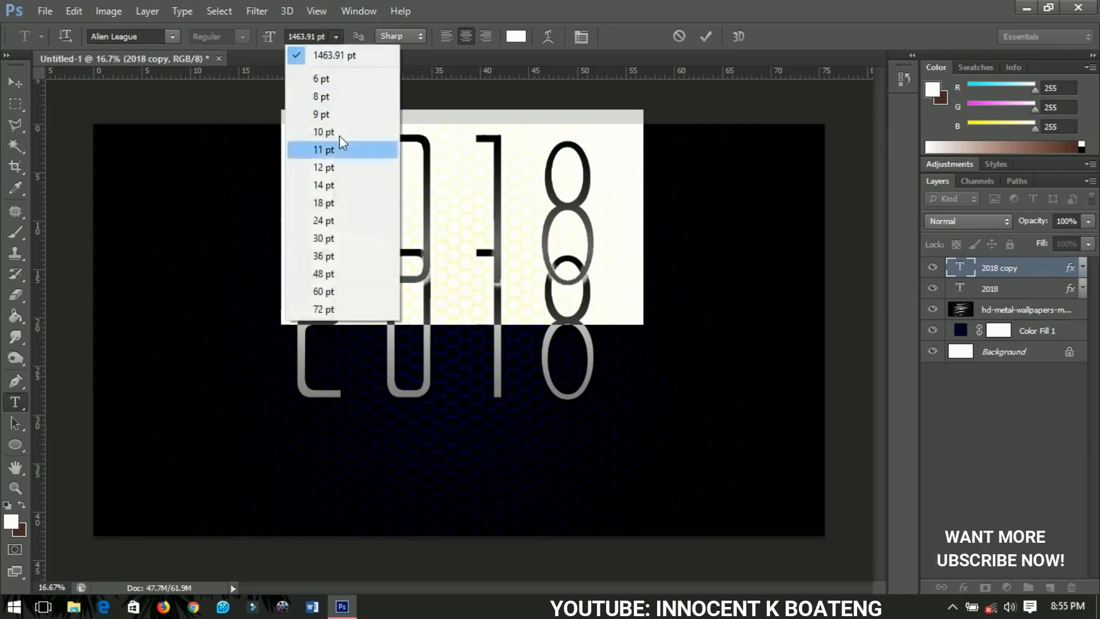
{"action": "left_click", "coordinate": [330, 203]}
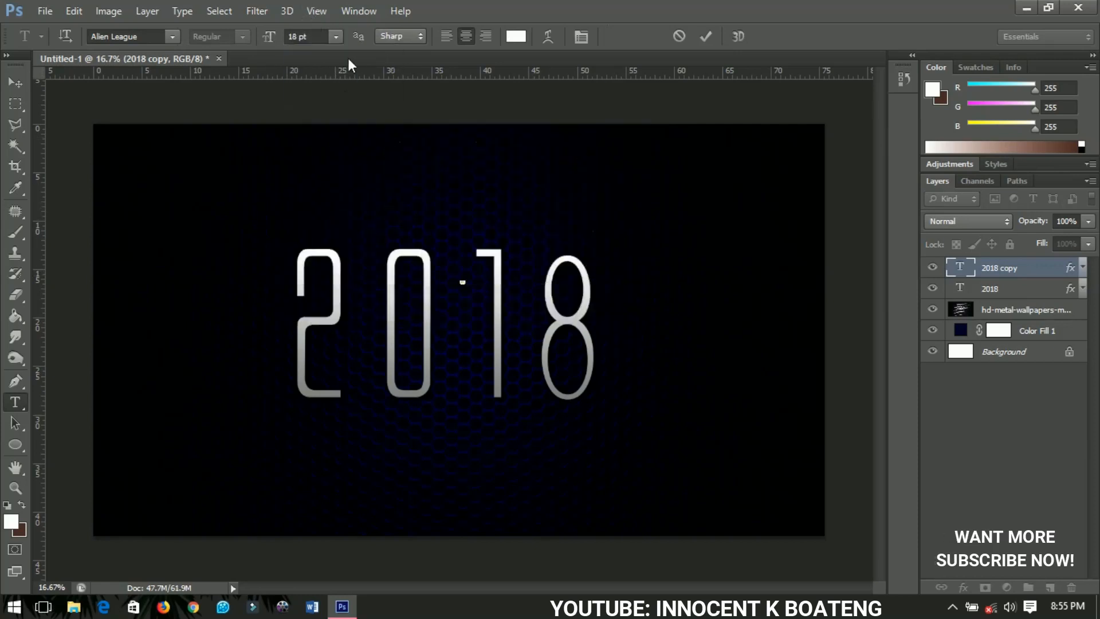
{"action": "left_click", "coordinate": [336, 37]}
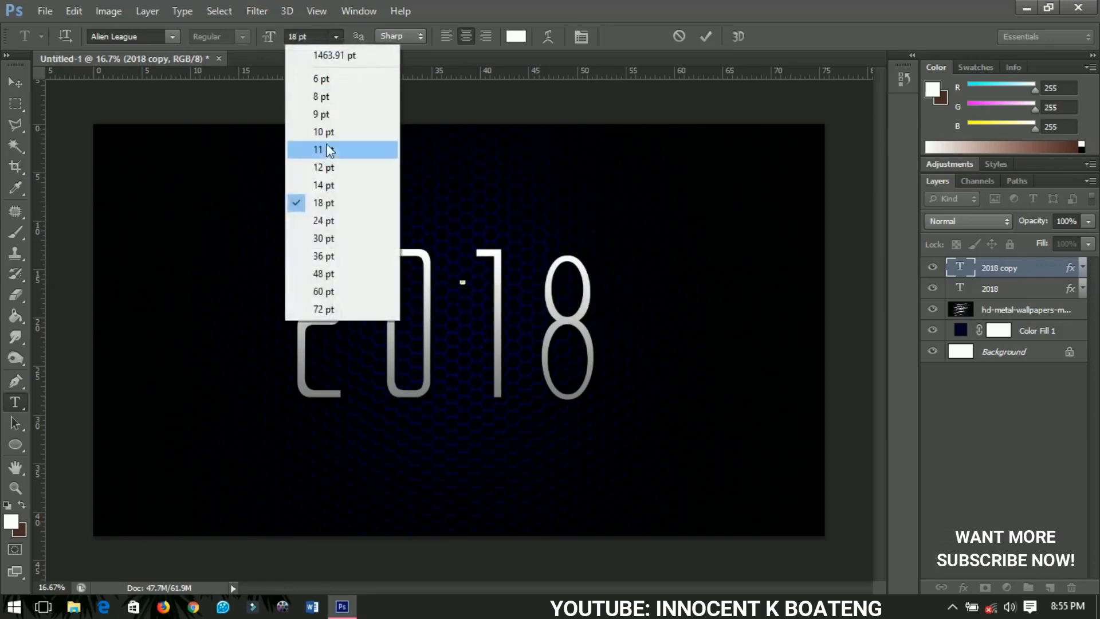
{"action": "left_click", "coordinate": [321, 291]}
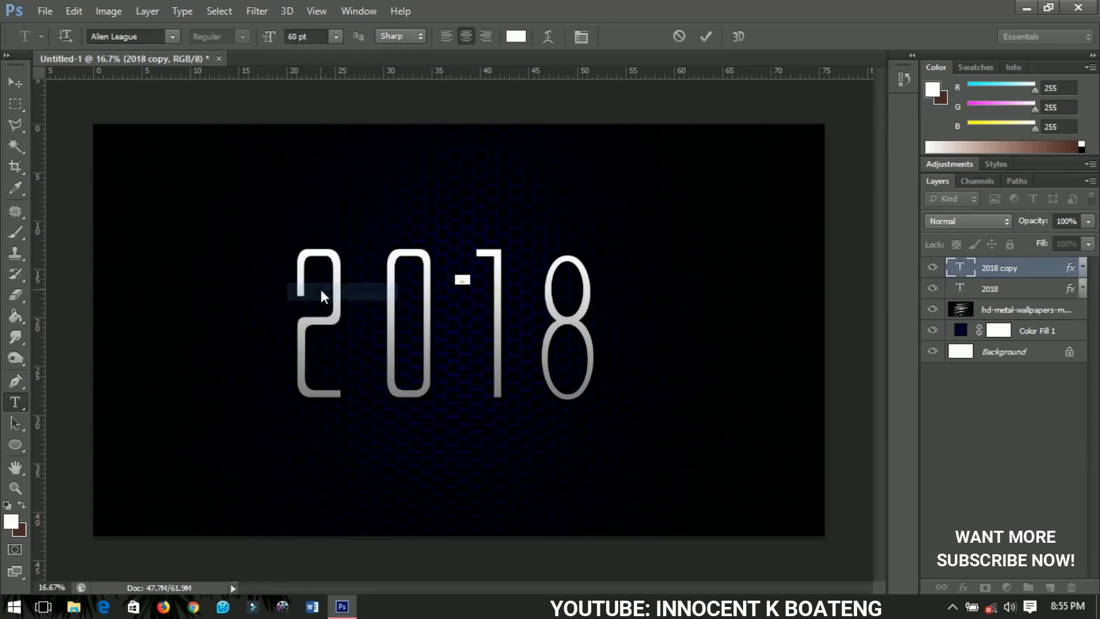
- Enlarge the small "2018" copy to about 377 pt and place it above the middle of the large "2018"
{"action": "left_click", "coordinate": [9, 85]}
{"action": "key", "text": "ctrl+t"}
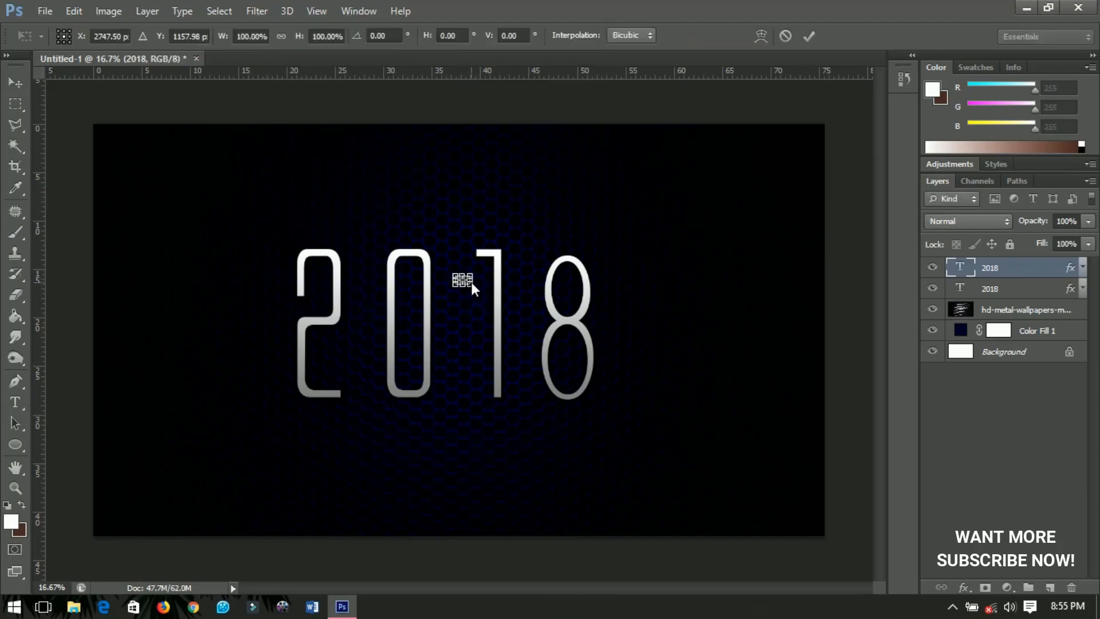
{"action": "left_click_drag", "start_coordinate": [472, 285], "coordinate": [467, 221]}
{"action": "key", "text": "Return"}
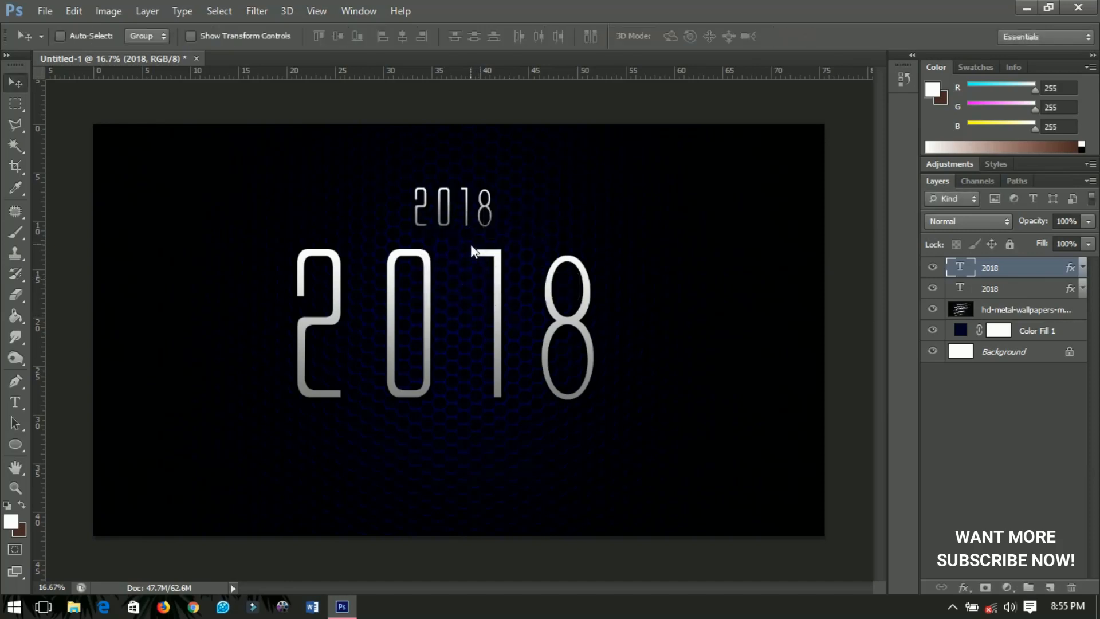
- Replace the text of the small "2018" copy with "WELCOME TO"
{"action": "key", "text": "t"}
{"action": "double_click", "coordinate": [458, 212]}
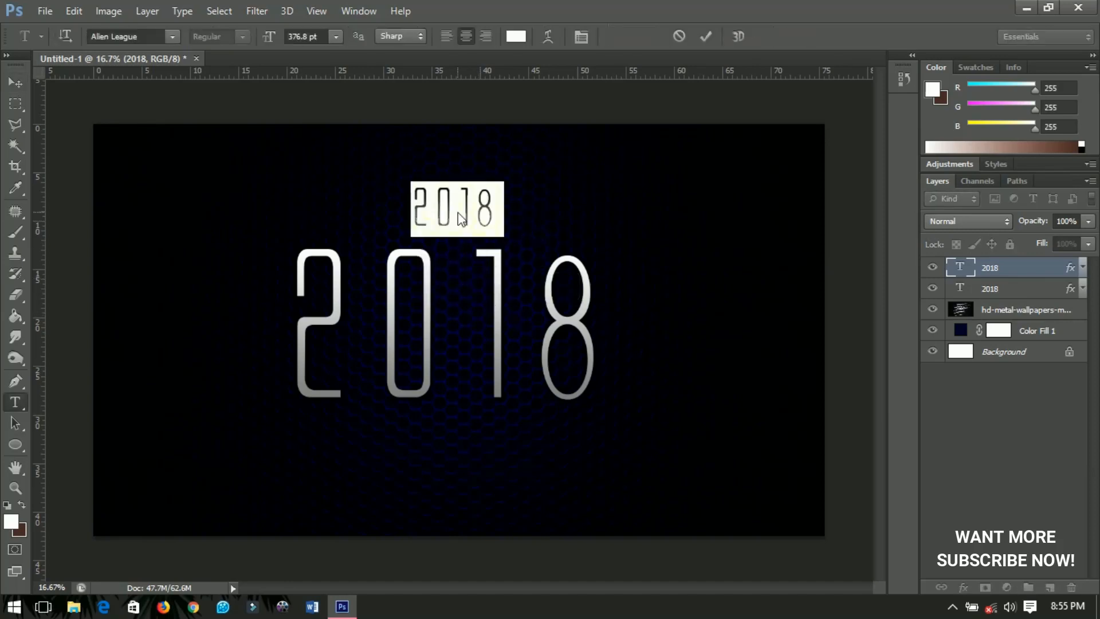
{"action": "left_click", "coordinate": [458, 212]}
{"action": "key", "text": "Right"}
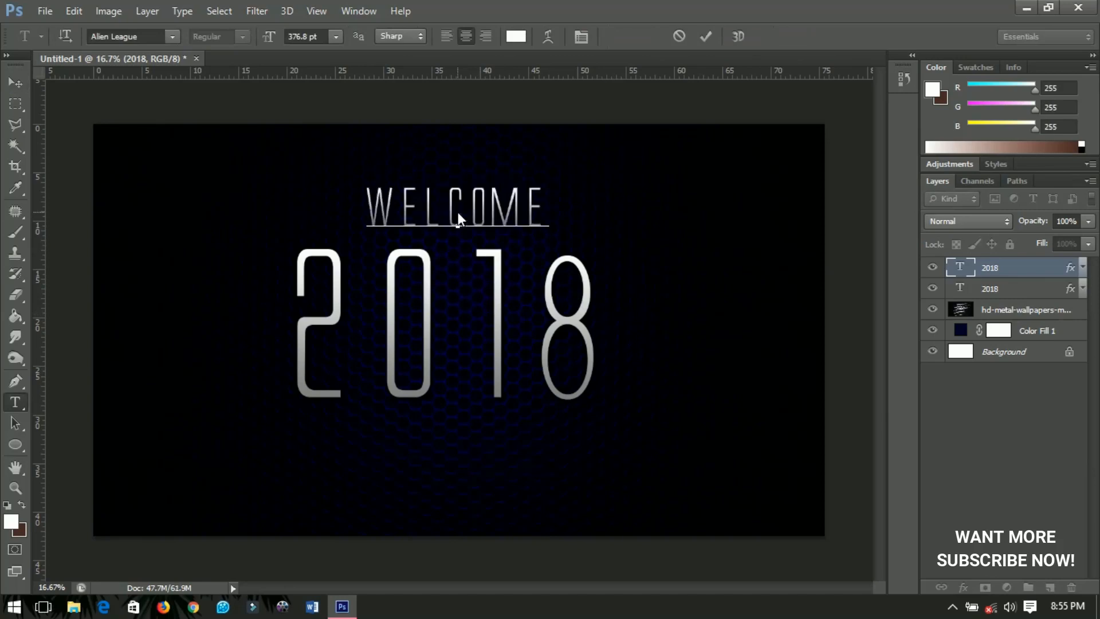
{"action": "type", "text": "TO"}
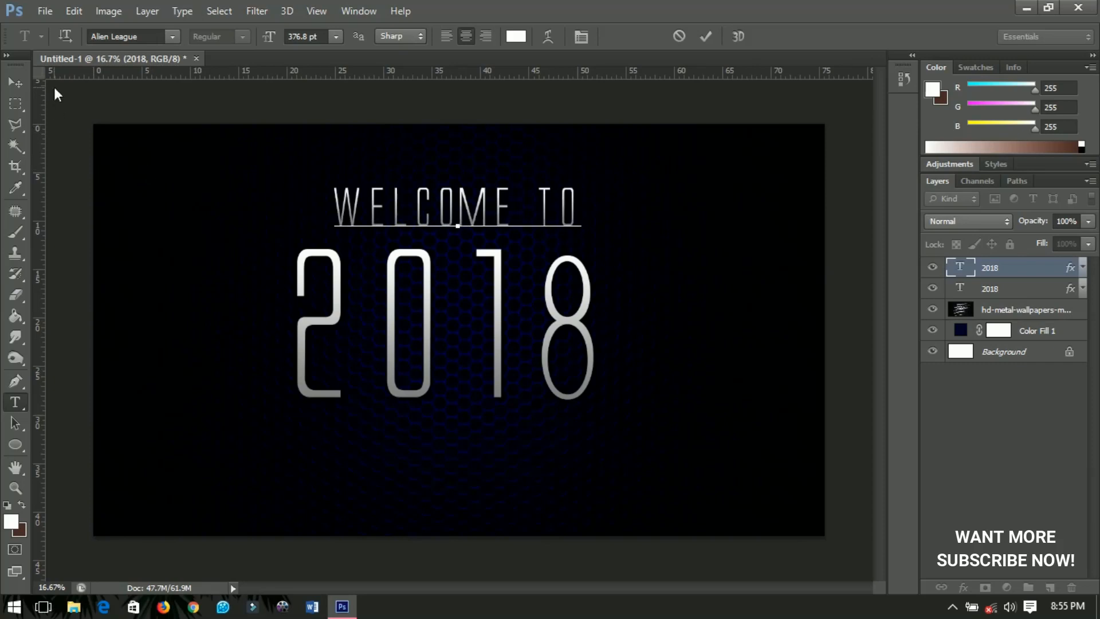
- Align the "WELCOME TO" text to the canvas centre, and move it up to sit just above "2018"
{"action": "left_click", "coordinate": [14, 81]}
{"action": "key", "text": "ctrl+a"}
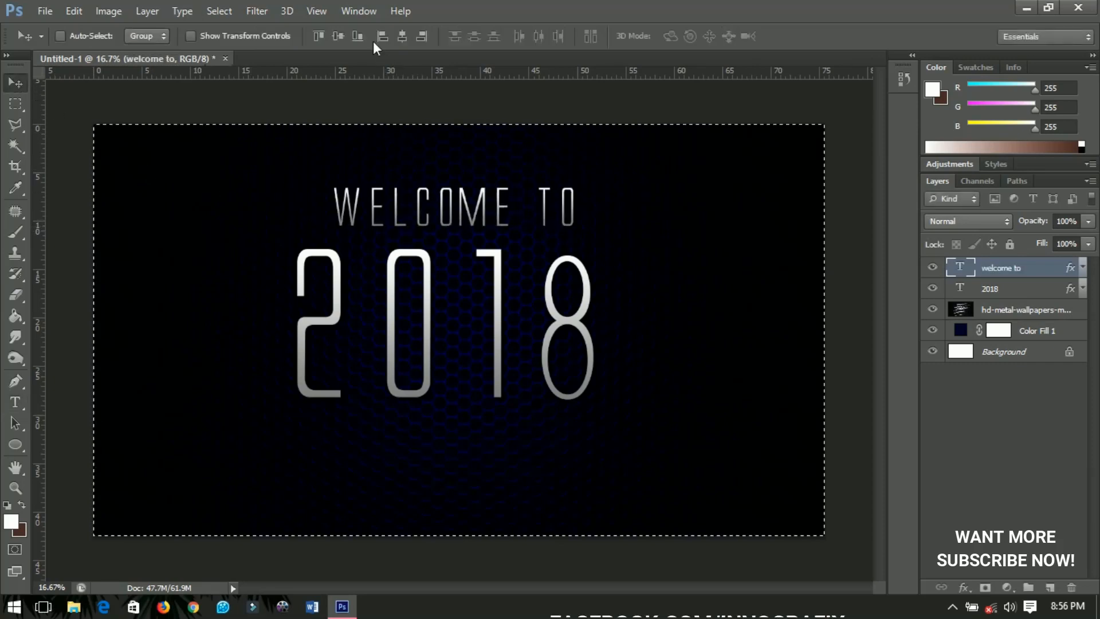
{"action": "left_click", "coordinate": [401, 36]}
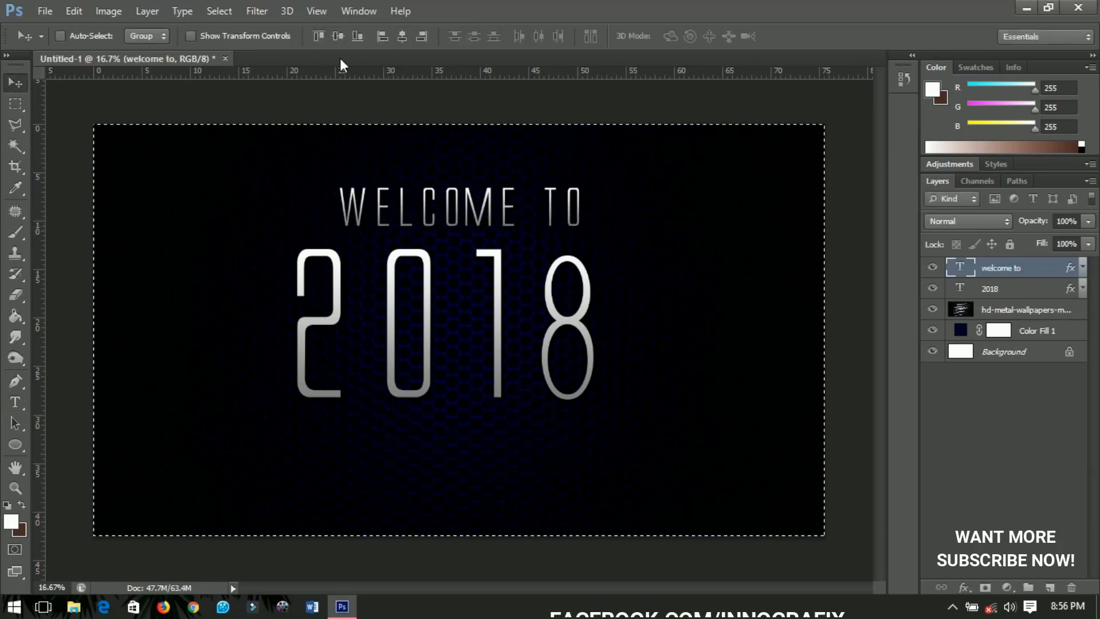
{"action": "key", "text": "ctrl+d"}
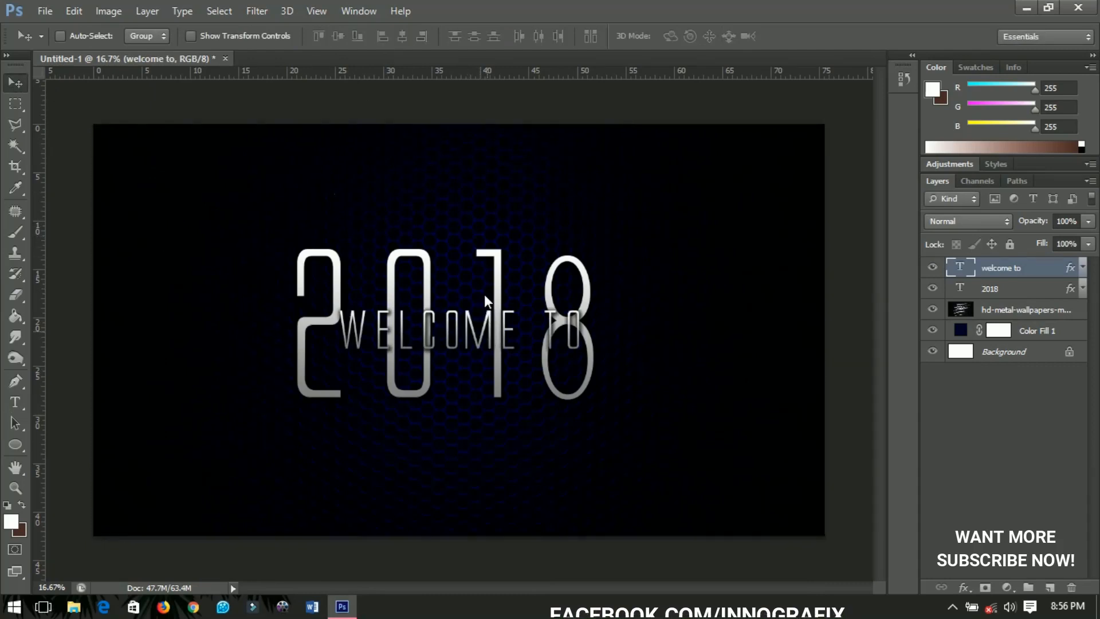
{"action": "left_click_drag", "start_coordinate": [484, 330], "coordinate": [462, 220]}
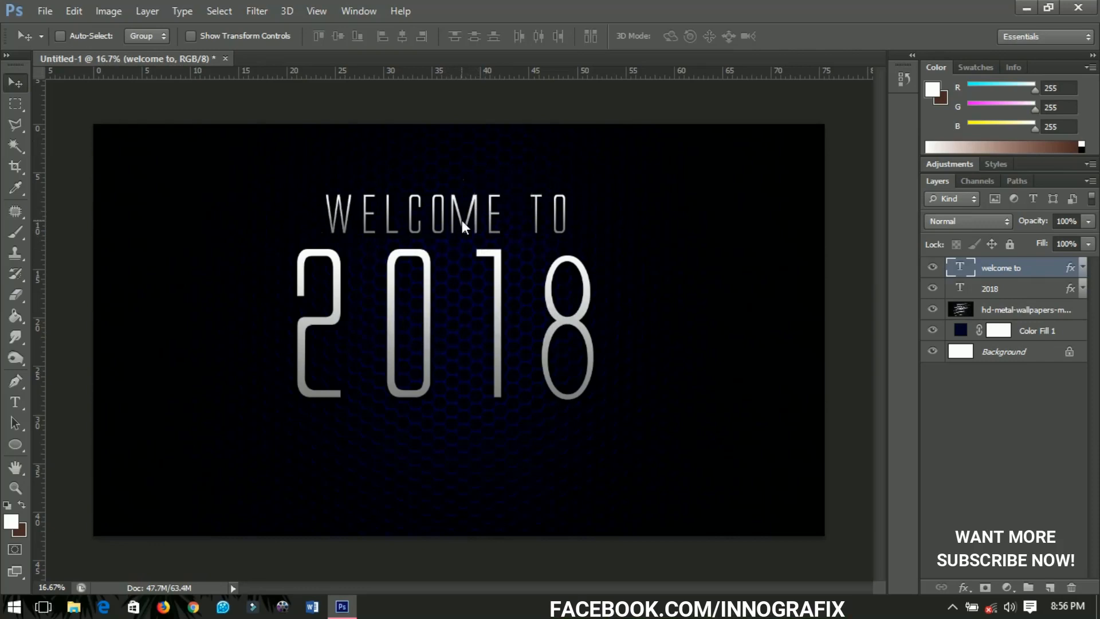
- Reduce the Drop Shadow of the "WELCOME TO" text to a spread of about 22% and a smaller size, and apply the layer style
{"action": "right_click", "coordinate": [1026, 269]}
{"action": "left_click", "coordinate": [802, 101]}
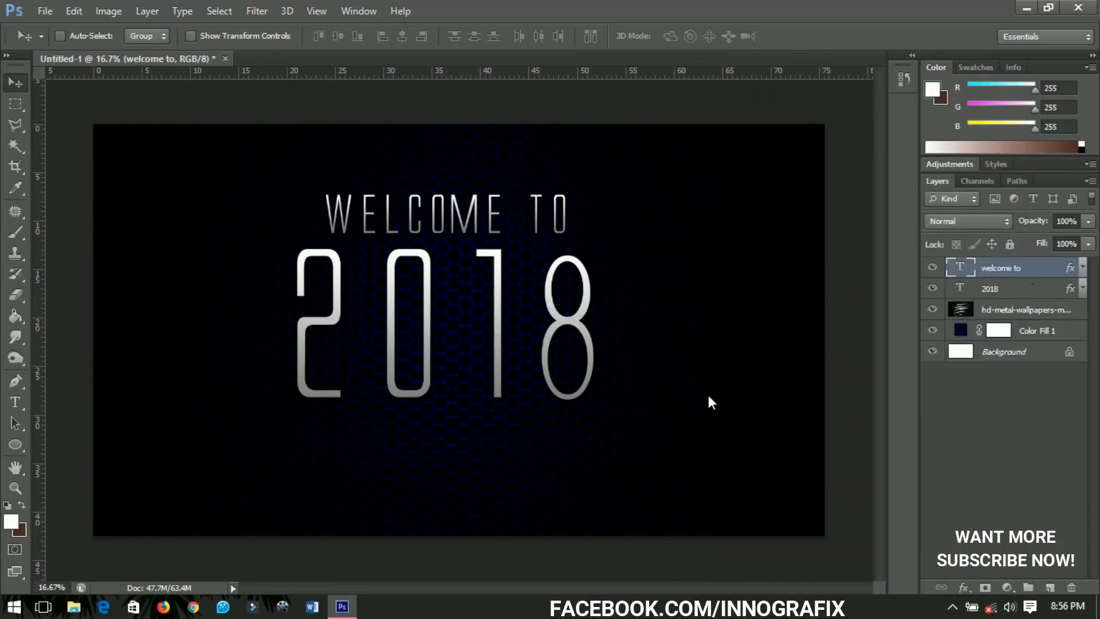
{"action": "left_click", "coordinate": [665, 379]}
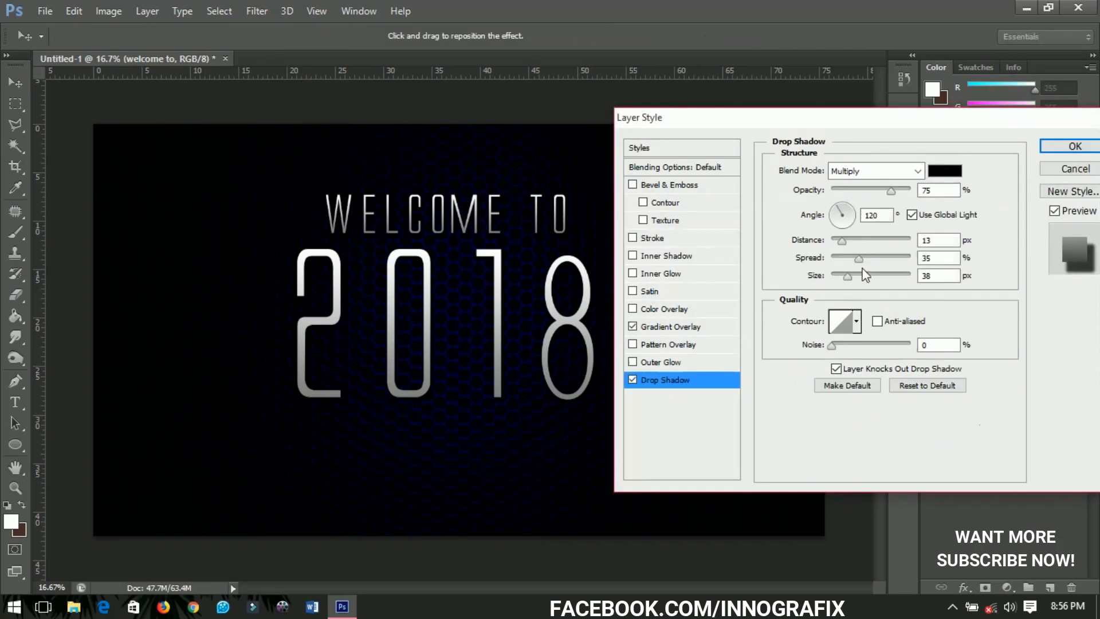
{"action": "left_click_drag", "start_coordinate": [857, 260], "coordinate": [835, 278]}
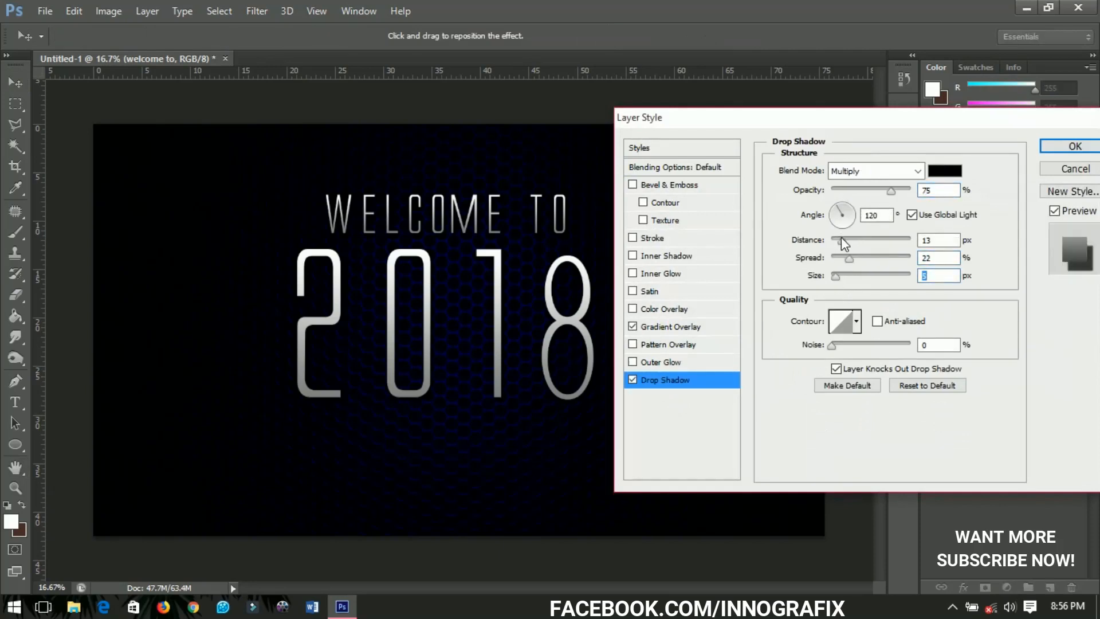
{"action": "left_click_drag", "start_coordinate": [840, 236], "coordinate": [847, 259]}
{"action": "left_click", "coordinate": [1074, 146]}
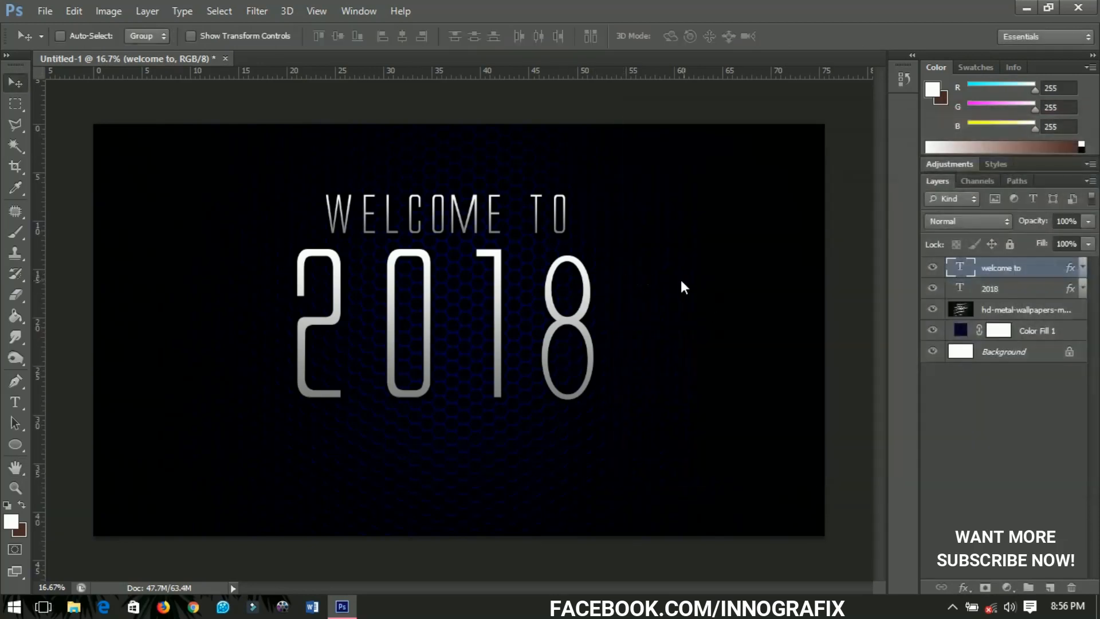
- Duplicate the "WELCOME TO" text to just below "2018" and change the copy's text to "HAPPY NEW YEAR"
{"action": "key", "text": "ctrl+j"}
{"action": "left_click_drag", "start_coordinate": [504, 205], "coordinate": [498, 426]}
{"action": "key", "text": "t"}
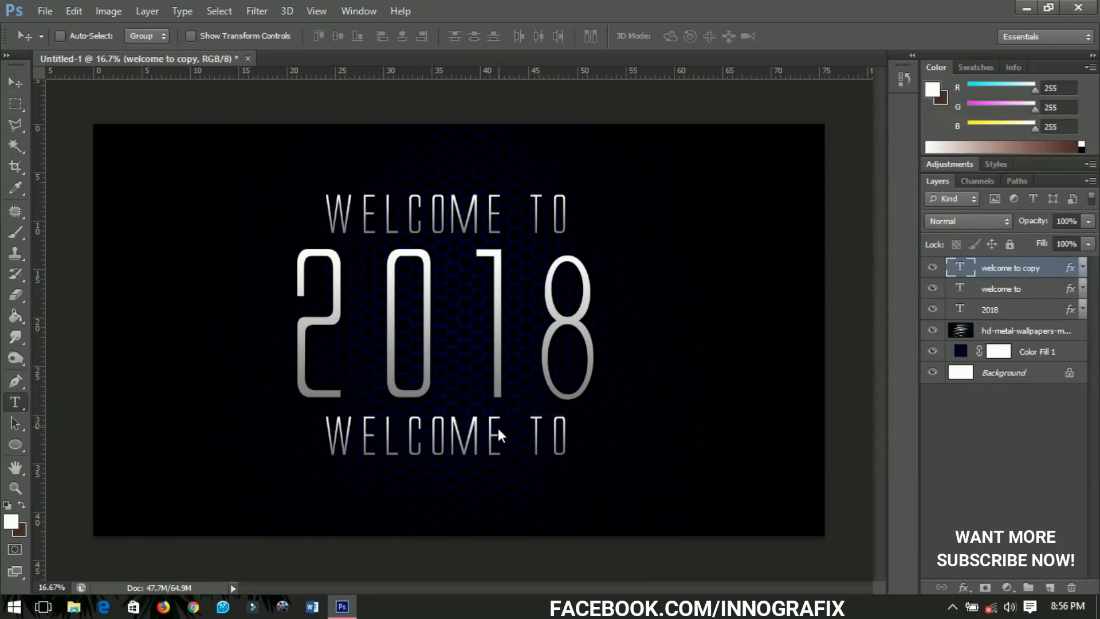
{"action": "triple_click", "coordinate": [499, 431]}
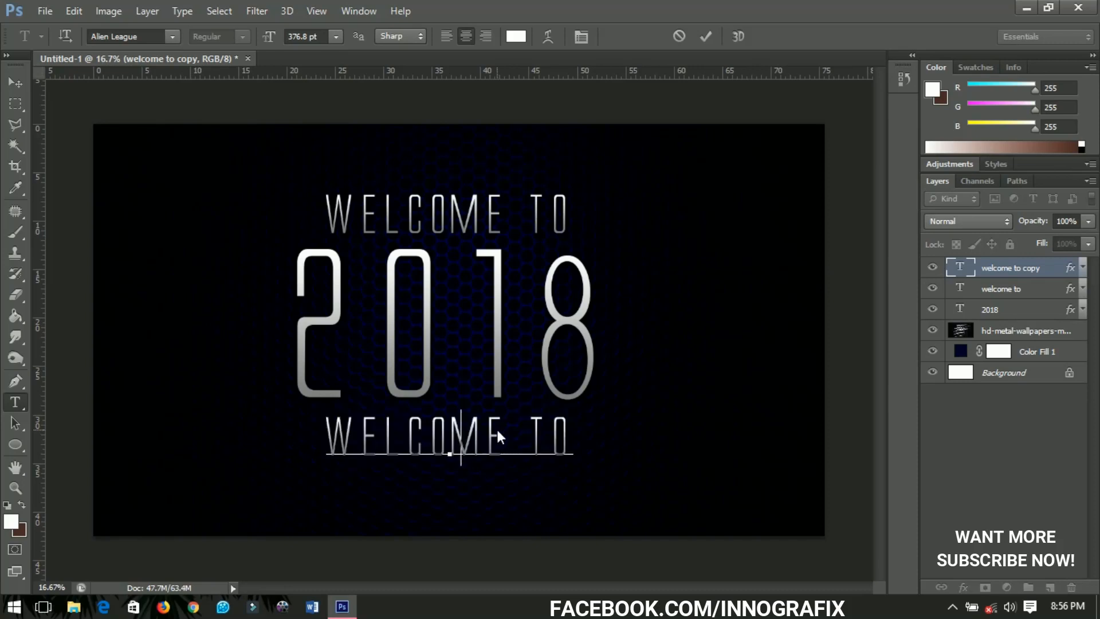
{"action": "type", "text": "HAPPY NEW YE"}
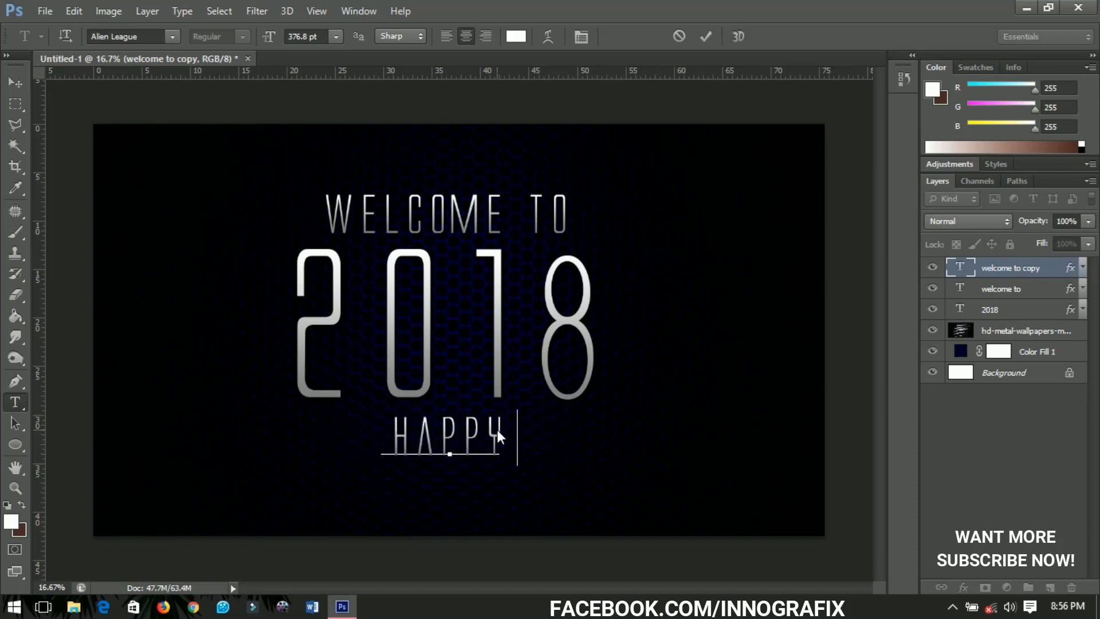
{"action": "type", "text": "AR"}
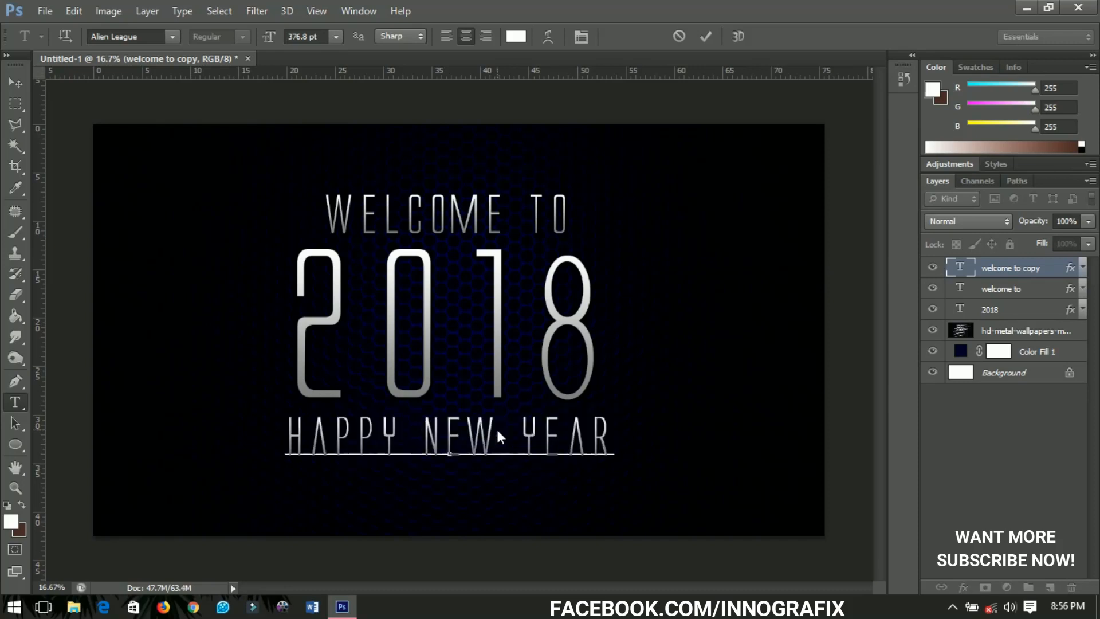
{"action": "left_click", "coordinate": [16, 83]}
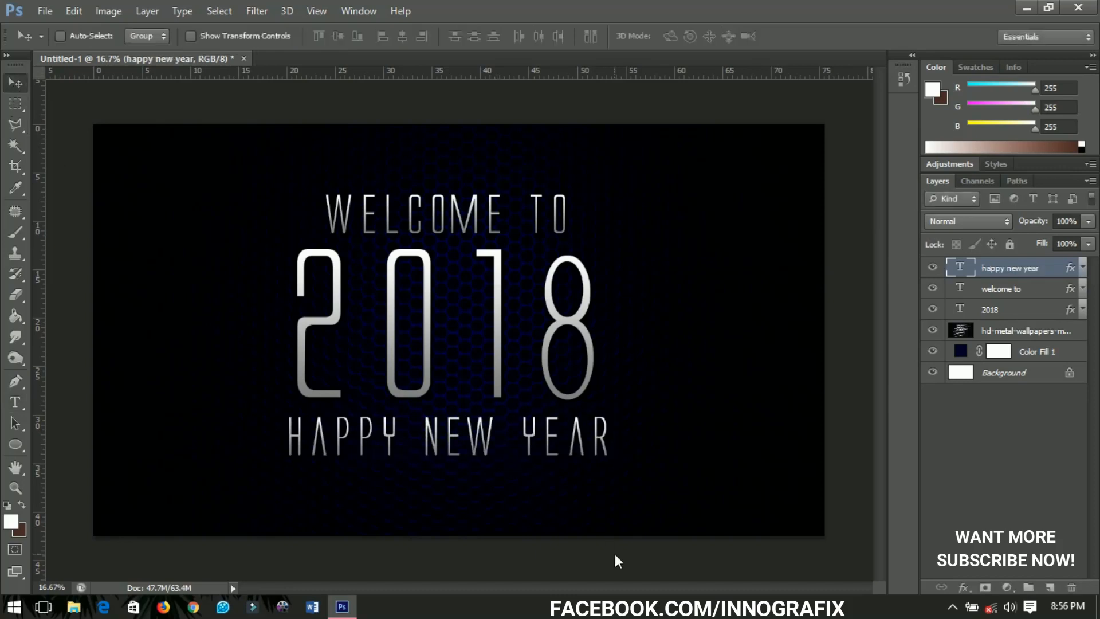
- Scale the "HAPPY NEW YEAR" text proportionally about its centre to about 92% to approximate the width of "2018"
{"action": "scroll", "coordinate": [451, 532], "scroll_direction": "up", "scroll_amount": 1}
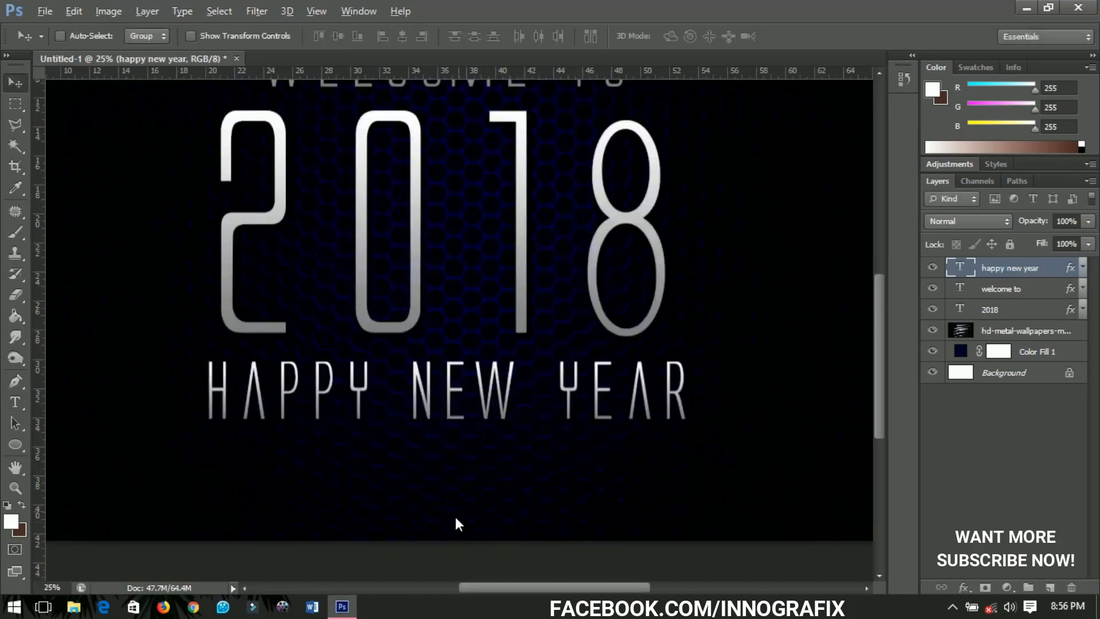
{"action": "scroll", "coordinate": [520, 328], "scroll_direction": "down", "scroll_amount": 3}
{"action": "scroll", "coordinate": [519, 315], "scroll_direction": "down", "scroll_amount": 2}
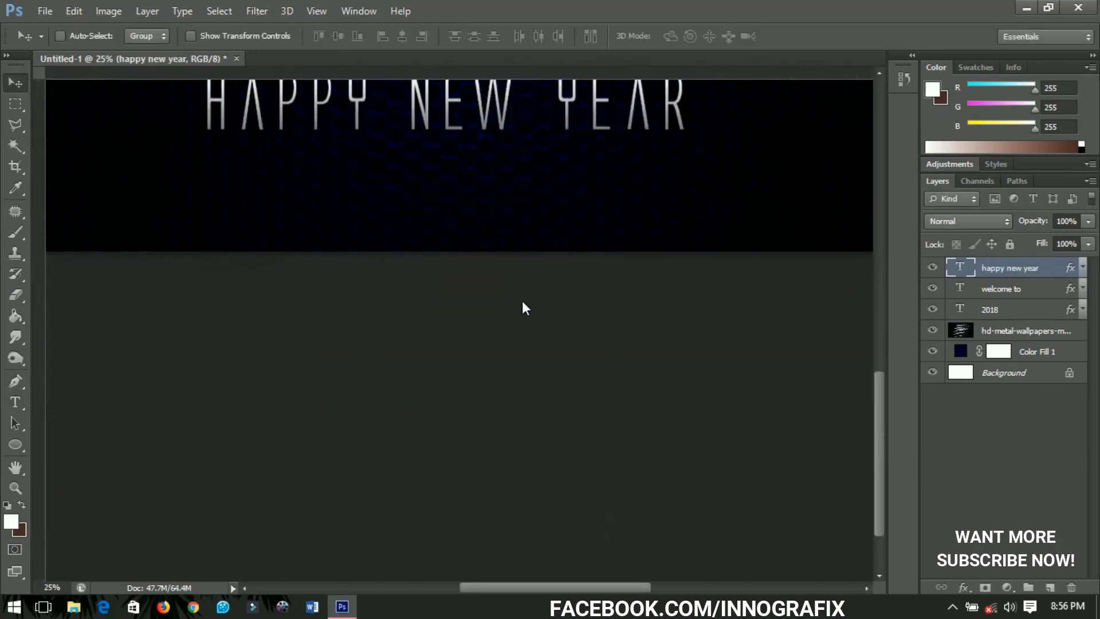
{"action": "scroll", "coordinate": [524, 355], "scroll_direction": "up", "scroll_amount": 3}
{"action": "scroll", "coordinate": [525, 401], "scroll_direction": "up", "scroll_amount": 3}
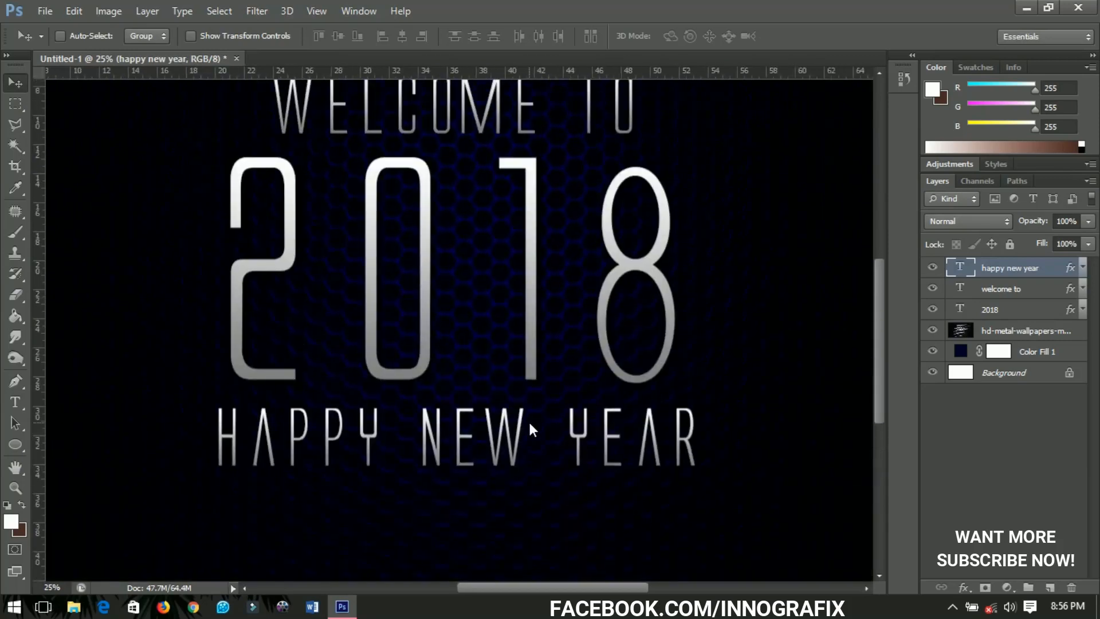
{"action": "key", "text": "ctrl+t"}
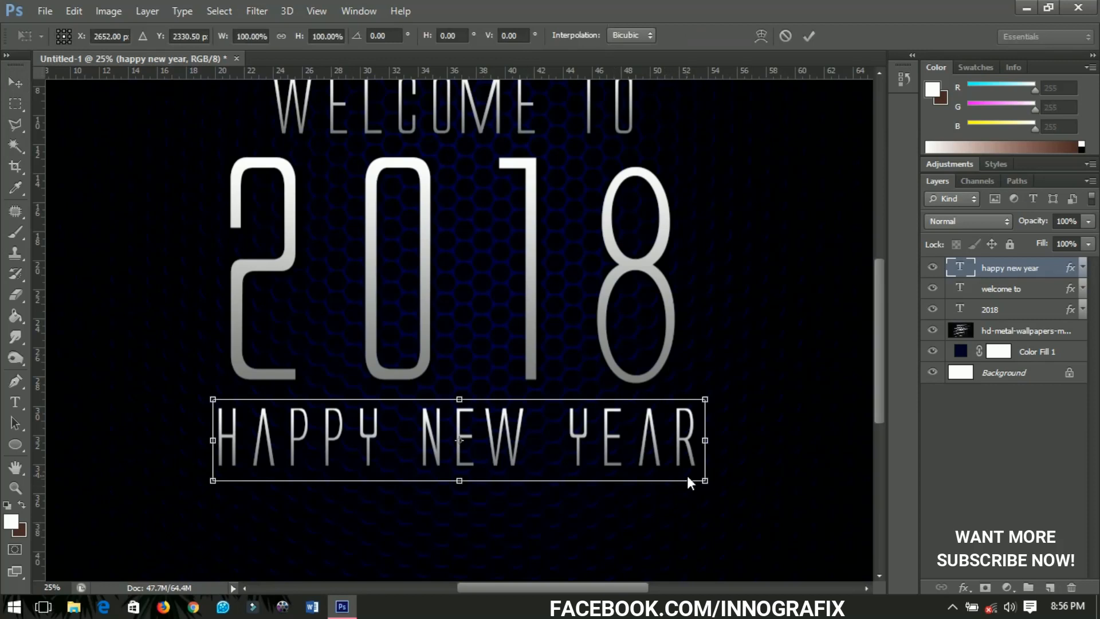
{"action": "left_click_drag", "start_coordinate": [700, 481], "coordinate": [680, 479]}
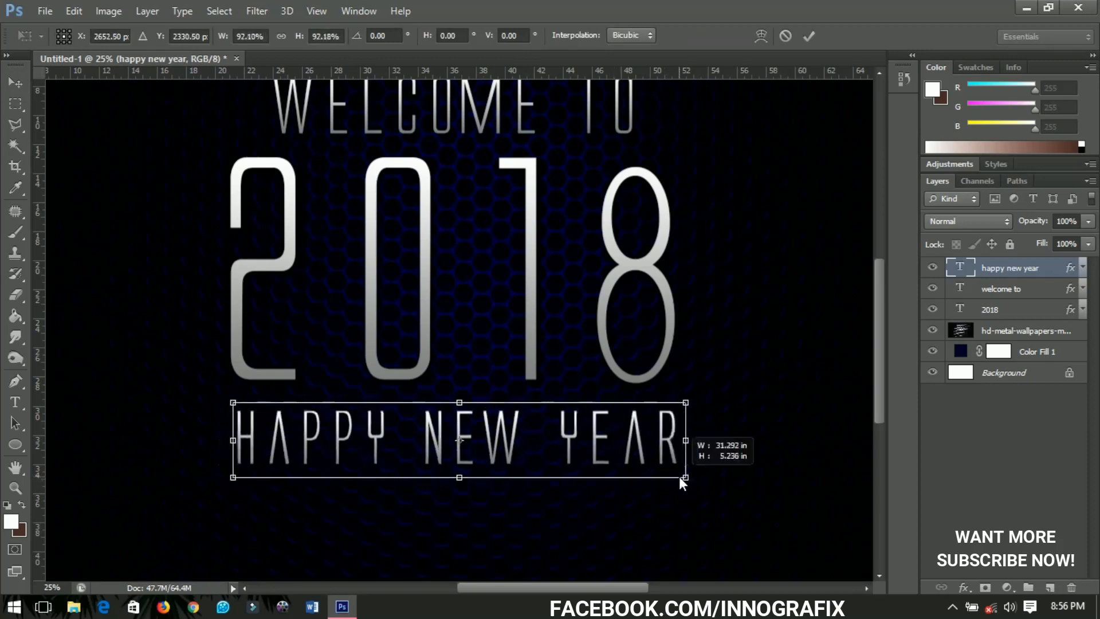
{"action": "key", "text": "Return"}
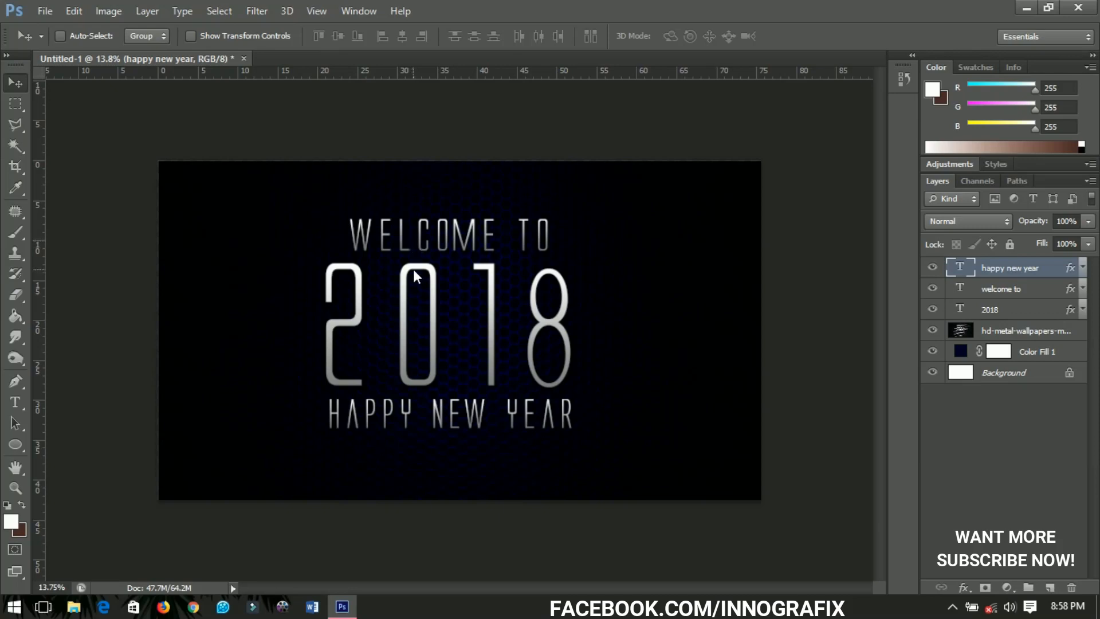
- Place the OpticalFlare6 image at its original size in the middle of the canvas, above the text layers
{"action": "left_click", "coordinate": [44, 11]}
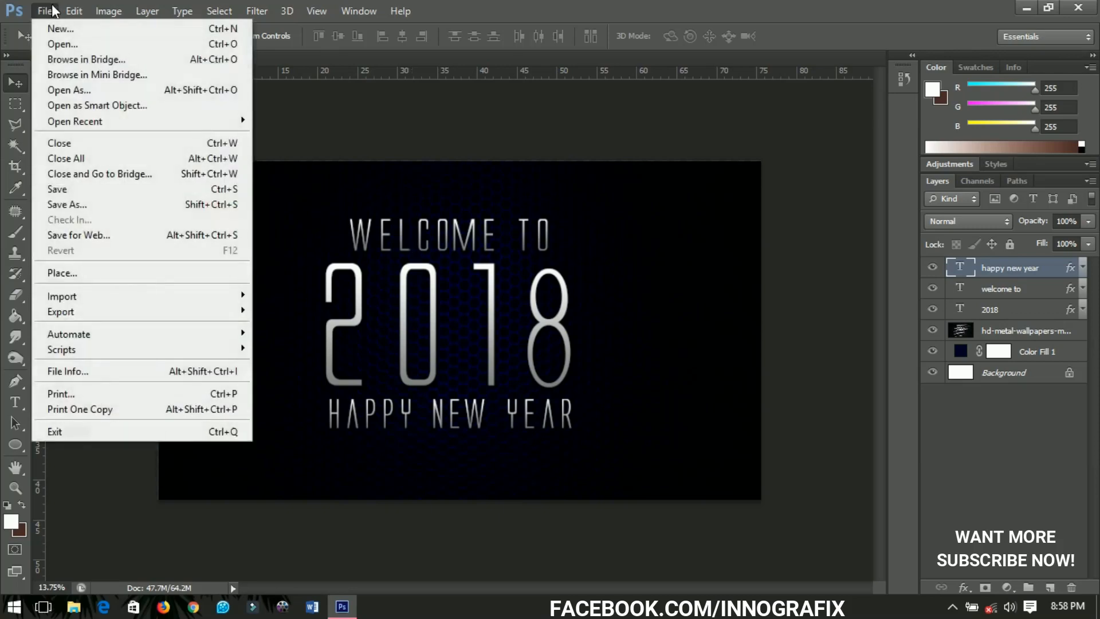
{"action": "left_click", "coordinate": [86, 272]}
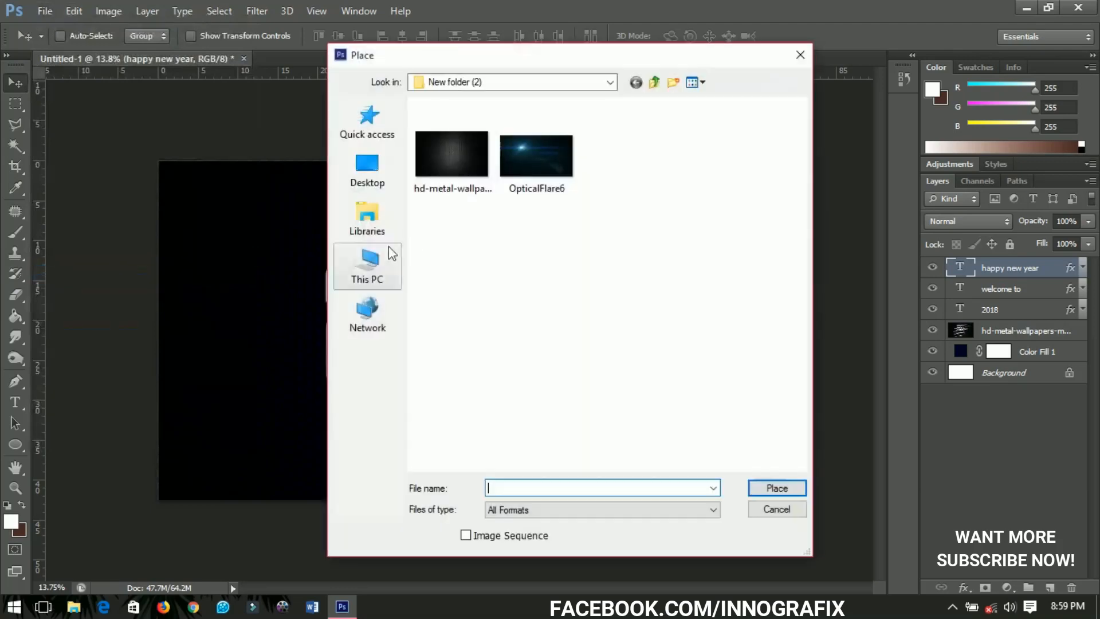
{"action": "left_click", "coordinate": [527, 161]}
{"action": "left_click", "coordinate": [770, 488]}
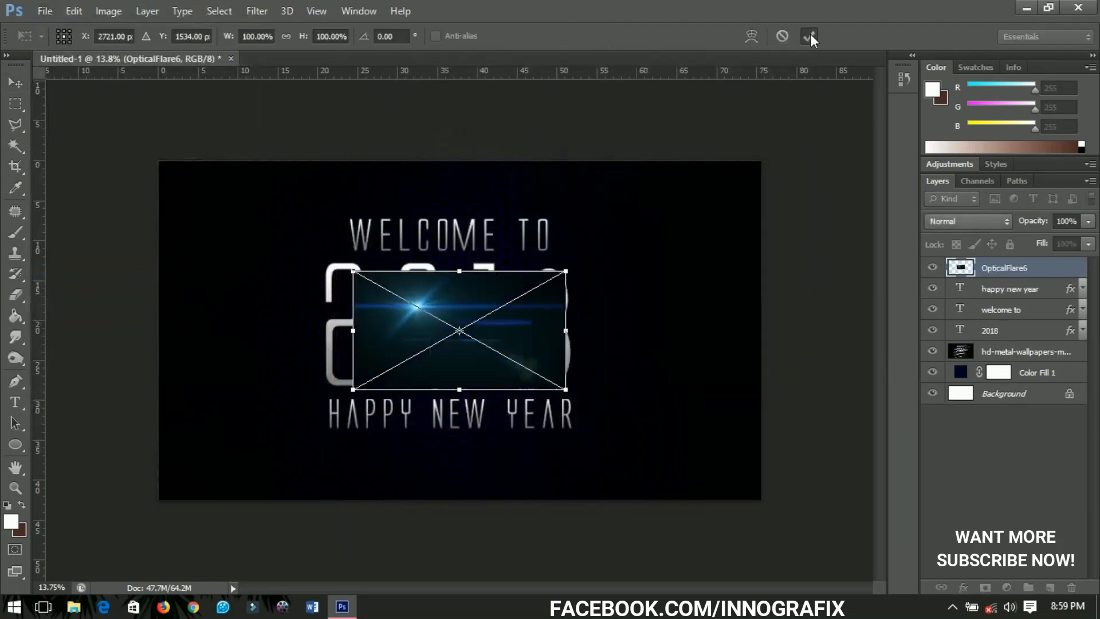
{"action": "left_click", "coordinate": [809, 36]}
- Set the OpticalFlare6 layer's blend mode to Screen and move its bright spot onto the upper edge of the "2"
{"action": "left_click", "coordinate": [969, 224]}
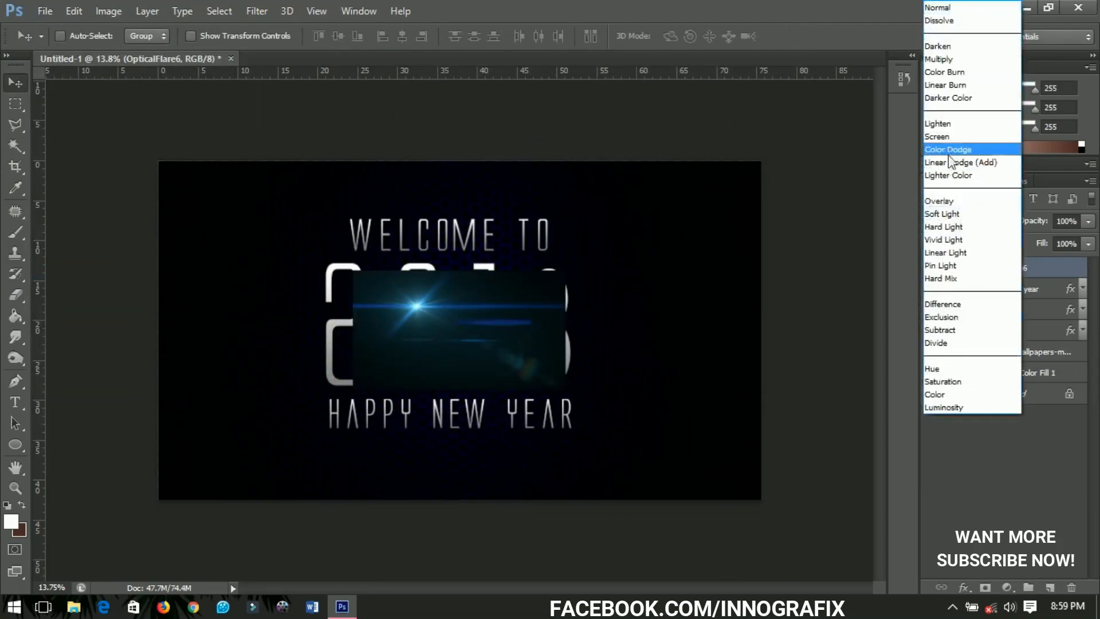
{"action": "left_click", "coordinate": [953, 136]}
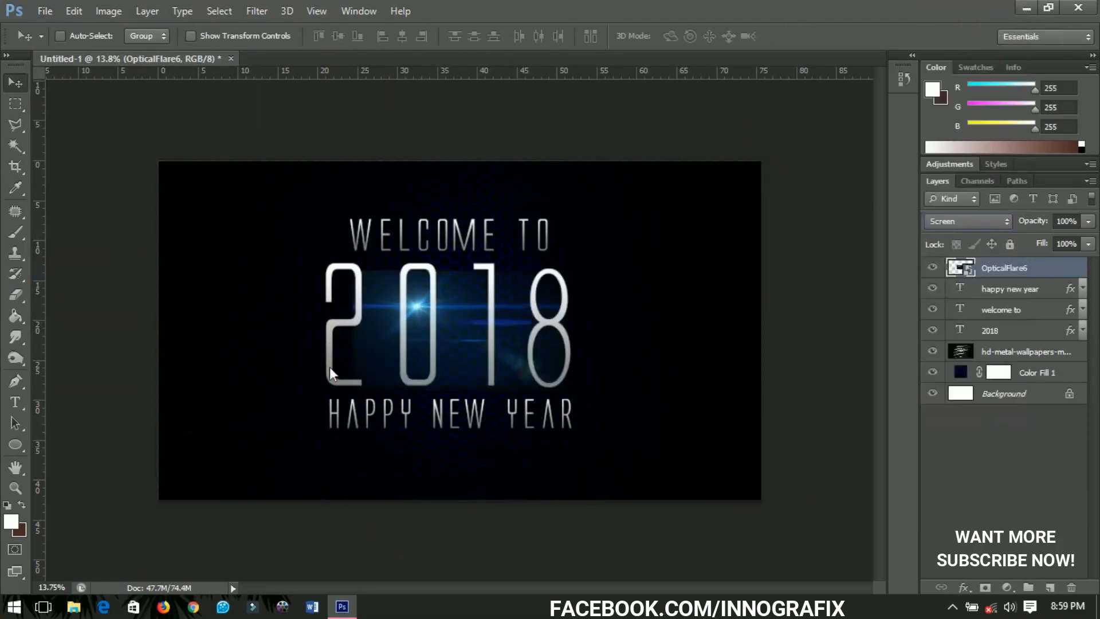
{"action": "left_click_drag", "start_coordinate": [470, 340], "coordinate": [408, 302]}
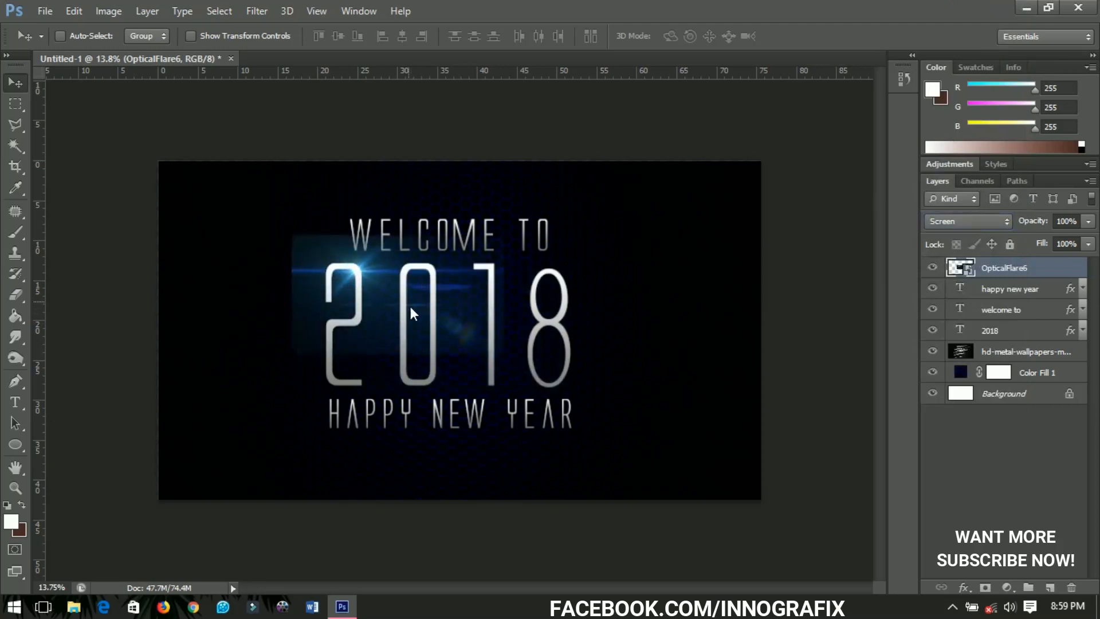
- Rasterize the OpticalFlare6 layer and add a white layer mask to it
{"action": "right_click", "coordinate": [998, 265]}
{"action": "left_click", "coordinate": [719, 247]}
{"action": "left_click", "coordinate": [985, 587]}
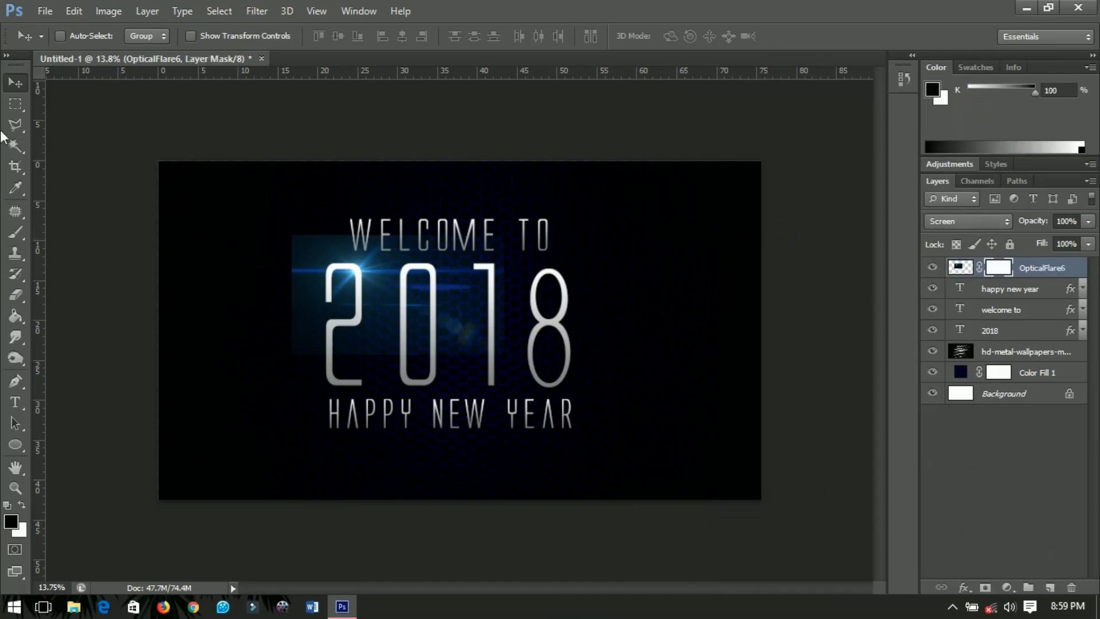
- Paint black on the flare's mask with a soft 800 px brush at 0% hardness, hiding the rectangular edges around the bright spot
{"action": "left_click", "coordinate": [21, 232]}
{"action": "right_click", "coordinate": [466, 271]}
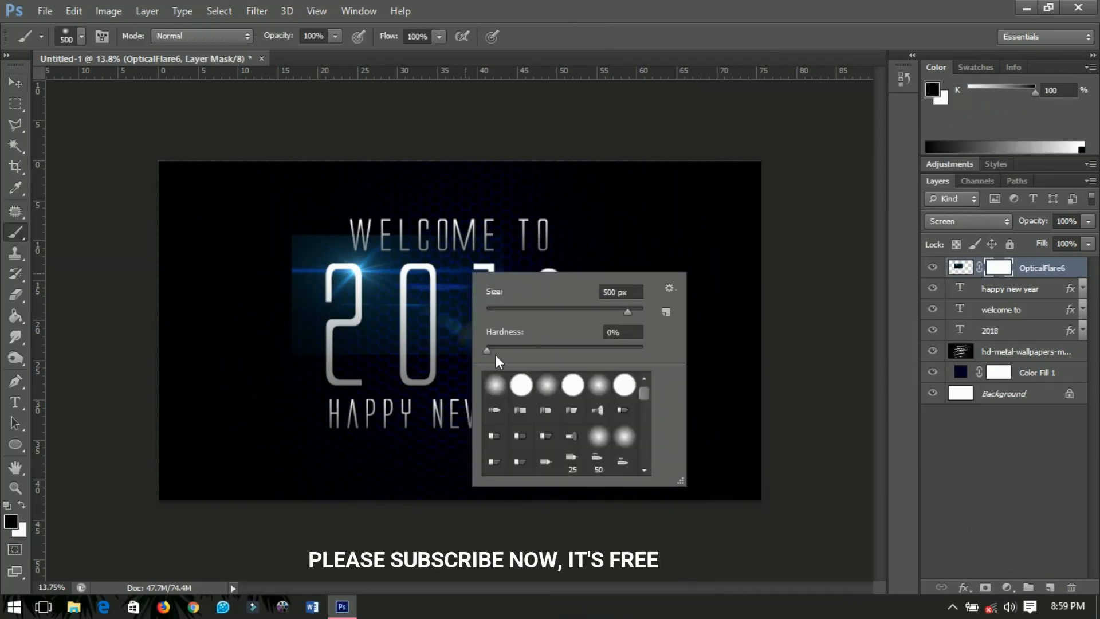
{"action": "left_click", "coordinate": [438, 396]}
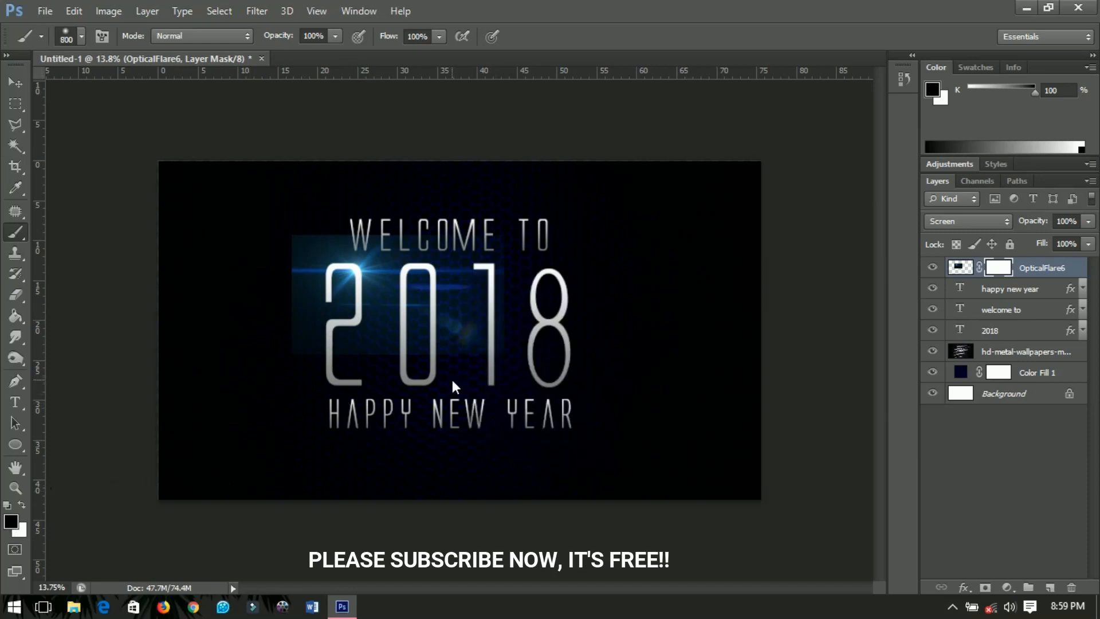
{"action": "key", "text": "bracketright"}
{"action": "key", "text": "bracketright"}
{"action": "key", "text": "bracketright"}
{"action": "mouse_move", "coordinate": [494, 306]}
{"action": "left_mouse_down"}
{"action": "mouse_move", "coordinate": [436, 398]}
{"action": "mouse_move", "coordinate": [413, 378]}
{"action": "left_mouse_up"}
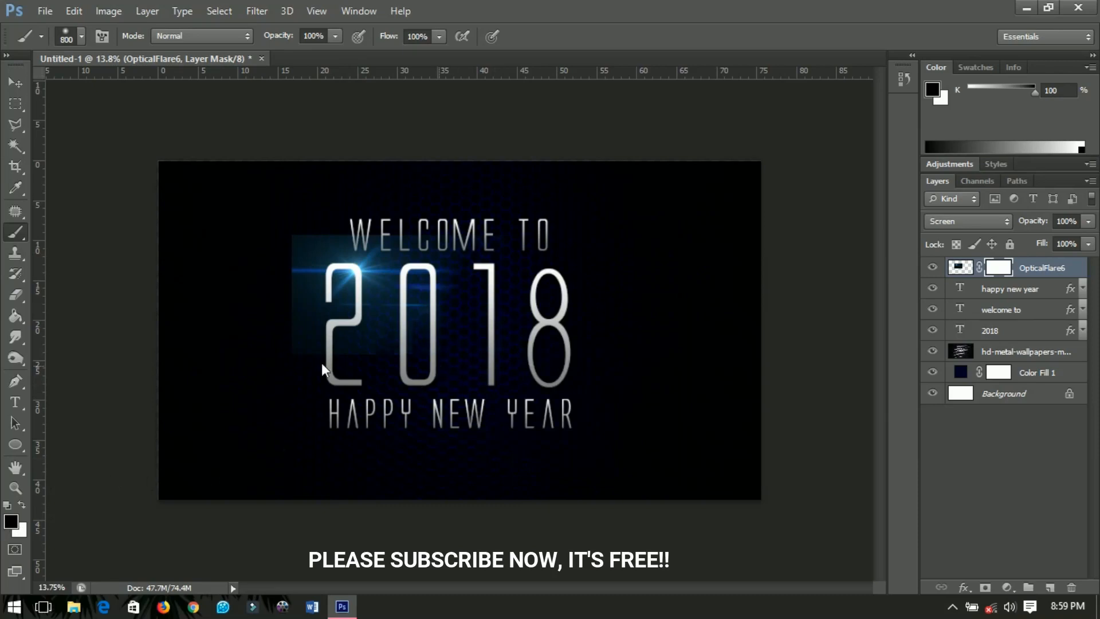
{"action": "mouse_move", "coordinate": [321, 362]}
{"action": "left_mouse_down"}
{"action": "mouse_move", "coordinate": [314, 345]}
{"action": "mouse_move", "coordinate": [406, 325]}
{"action": "mouse_move", "coordinate": [432, 215]}
{"action": "mouse_move", "coordinate": [421, 208]}
{"action": "left_mouse_up"}
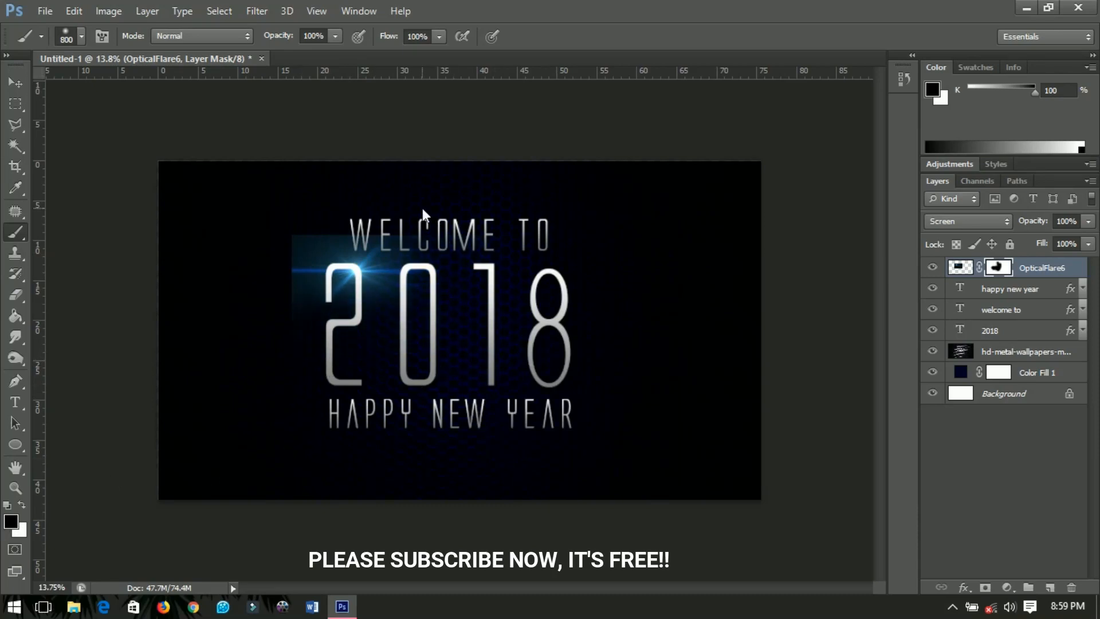
{"action": "mouse_move", "coordinate": [318, 205]}
{"action": "left_mouse_down"}
{"action": "mouse_move", "coordinate": [270, 319]}
{"action": "mouse_move", "coordinate": [321, 216]}
{"action": "mouse_move", "coordinate": [393, 207]}
{"action": "mouse_move", "coordinate": [465, 240]}
{"action": "left_mouse_up"}
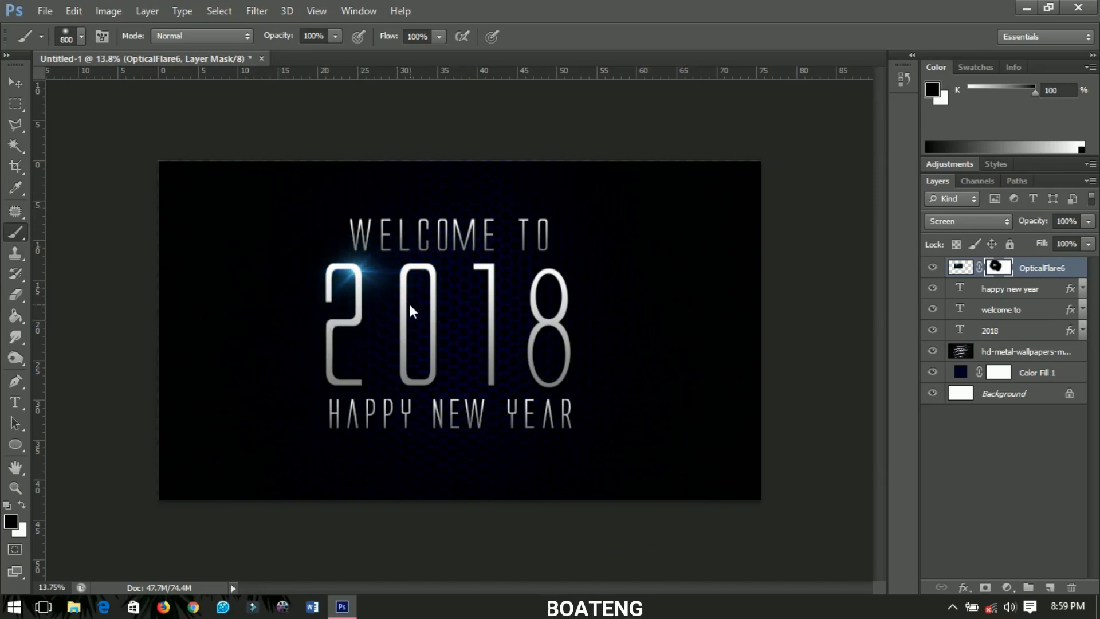
- Duplicate the masked flare in place to intensify it, and copy both flare layers to the lower edge of the "8"
{"action": "left_click", "coordinate": [15, 82]}
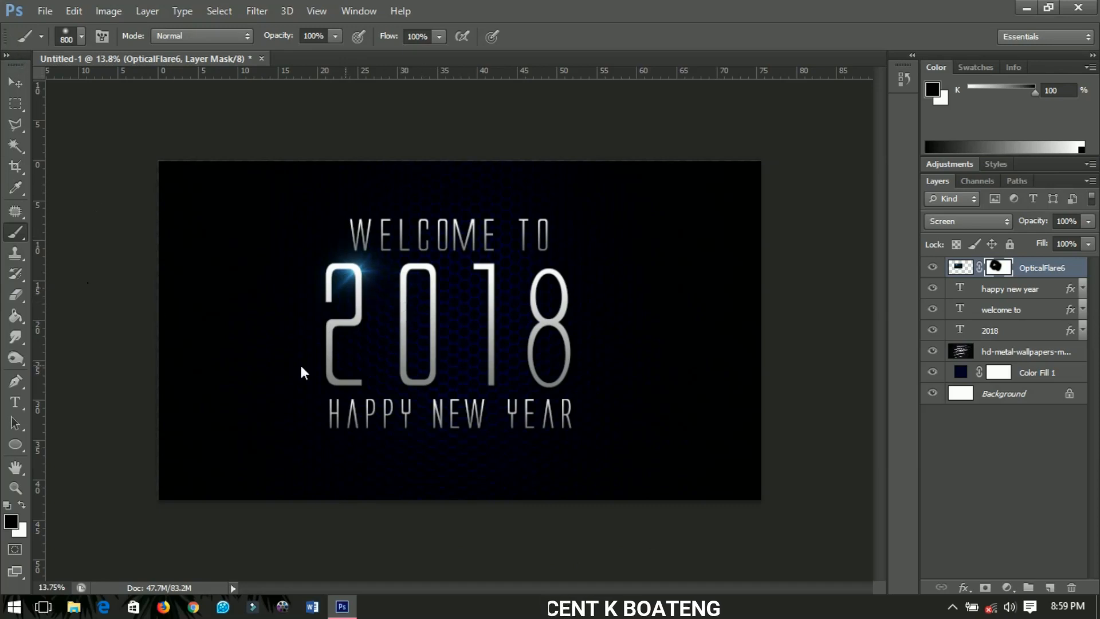
{"action": "key", "text": "ctrl+j"}
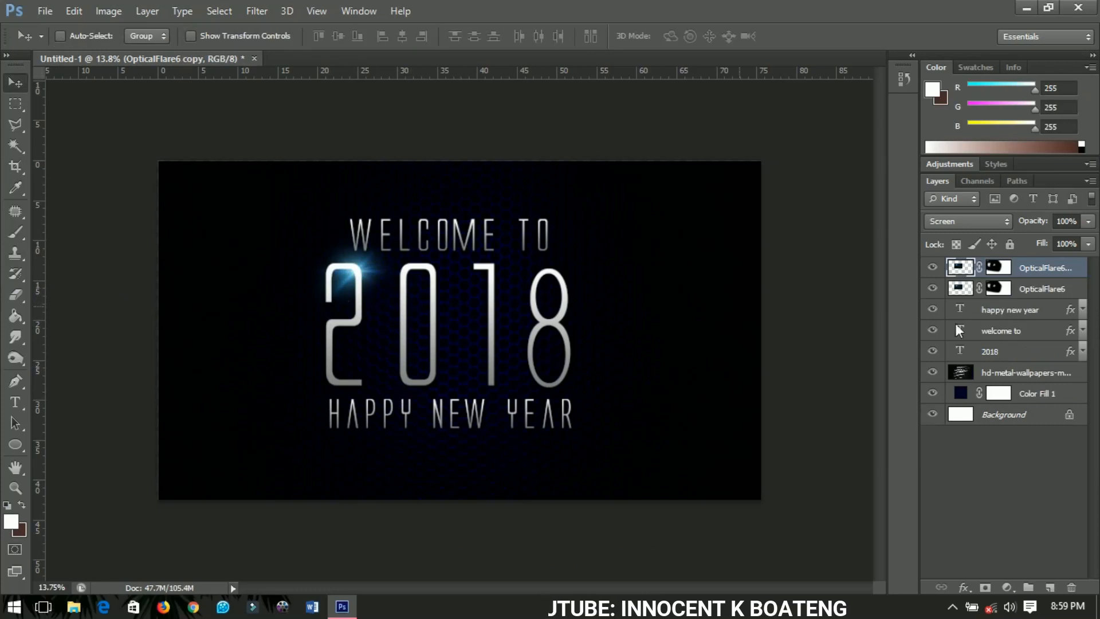
{"action": "left_click", "coordinate": [1038, 290], "text": "shift"}
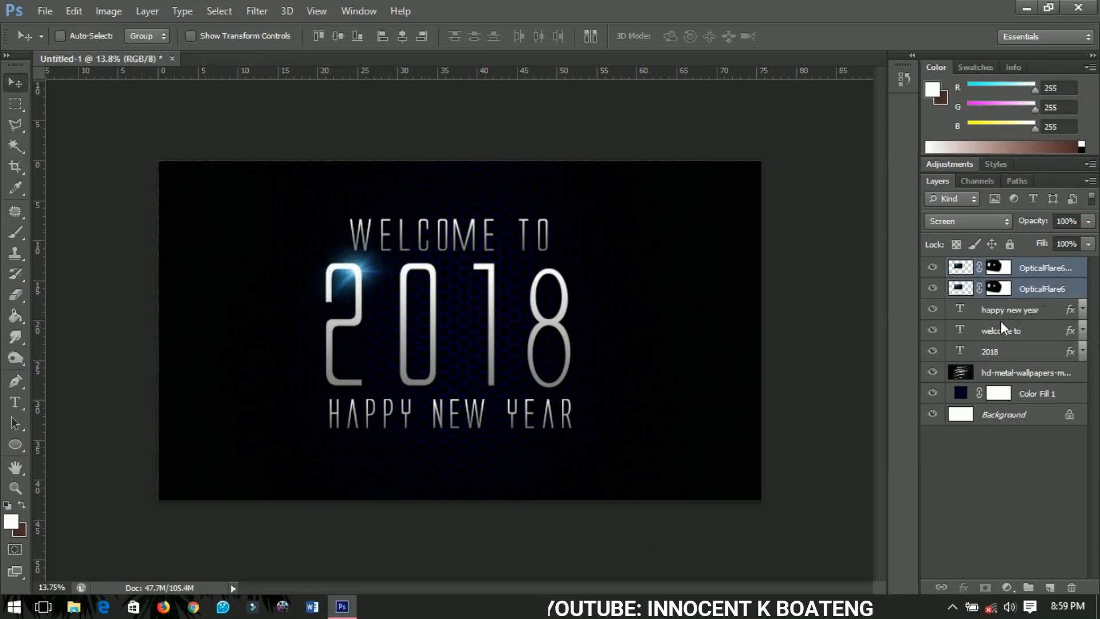
{"action": "key", "text": "ctrl+j"}
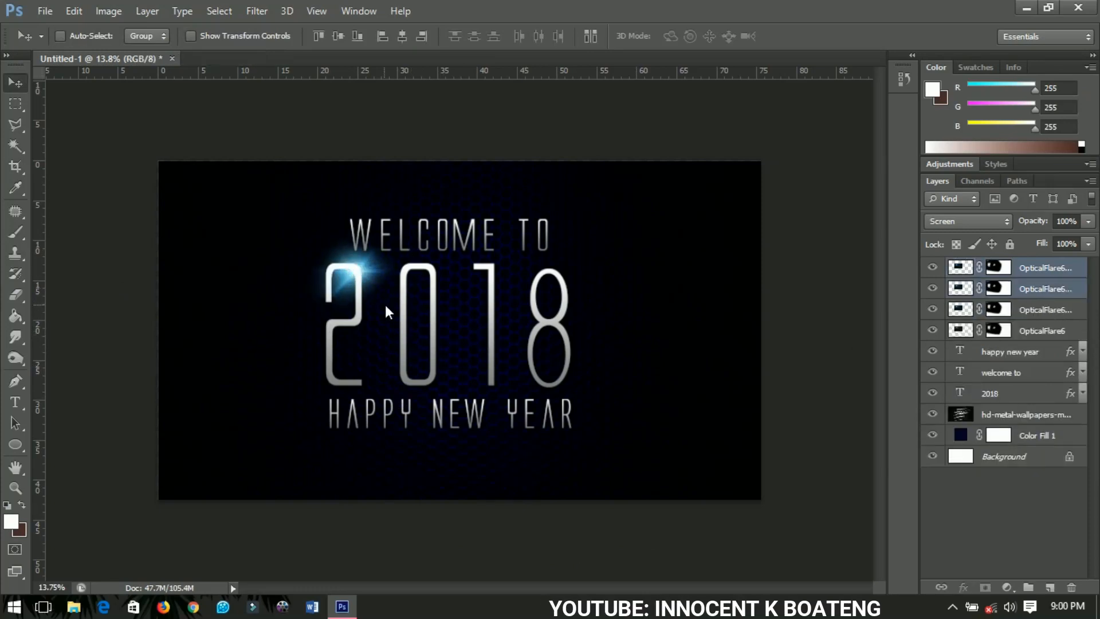
{"action": "left_click_drag", "start_coordinate": [416, 320], "coordinate": [566, 395]}
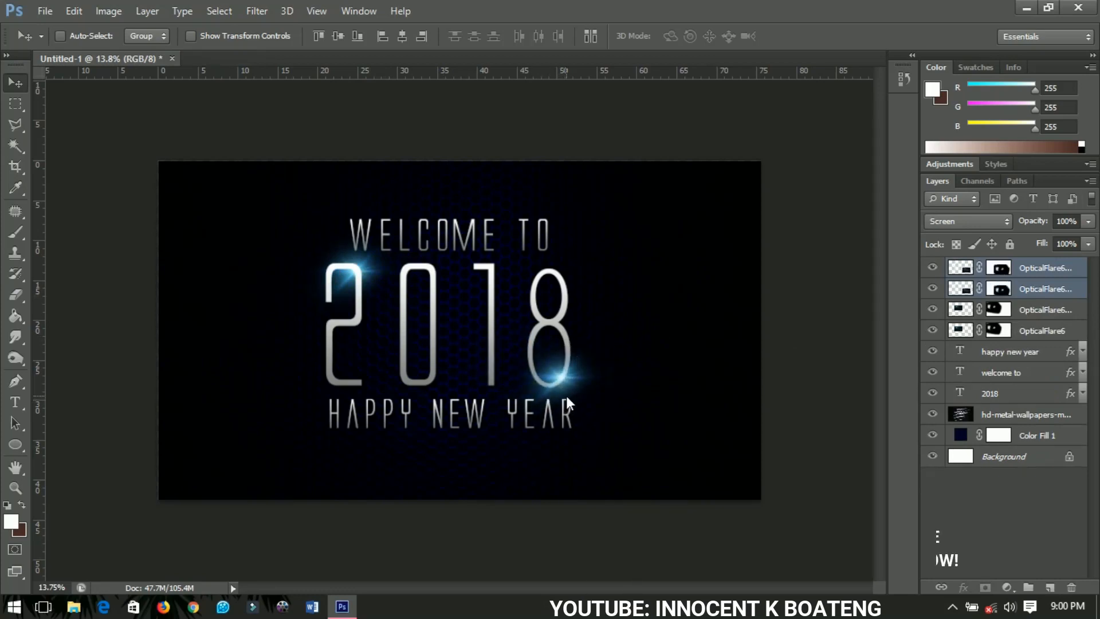
- Group the three text layers and the four flare layers together, leaving out the metal background
{"action": "left_click", "coordinate": [1032, 416]}
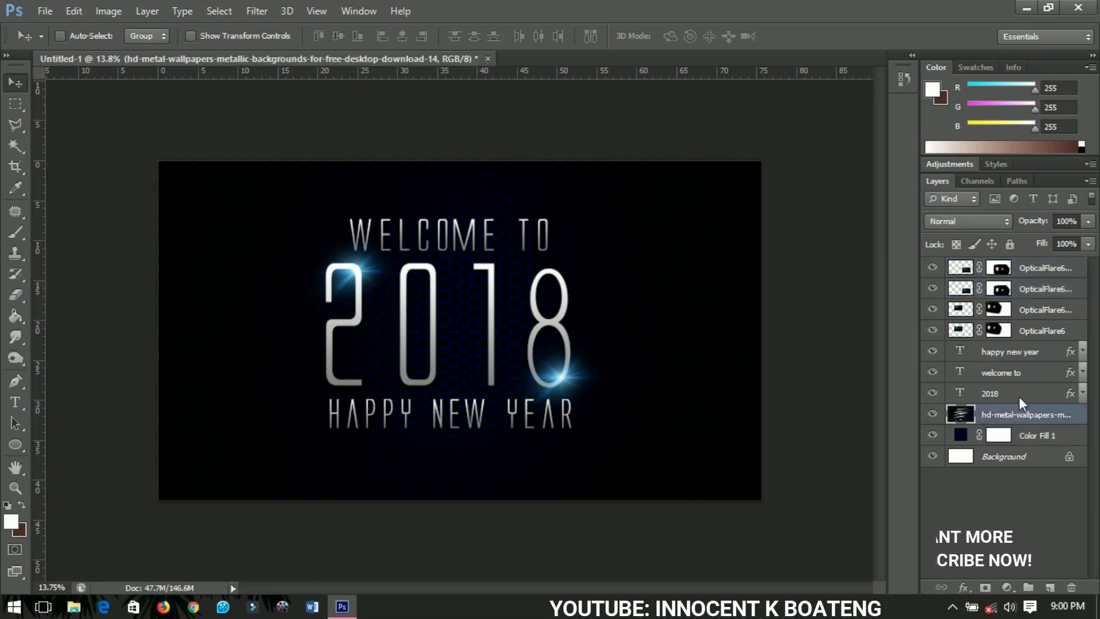
{"action": "left_click", "coordinate": [1017, 395]}
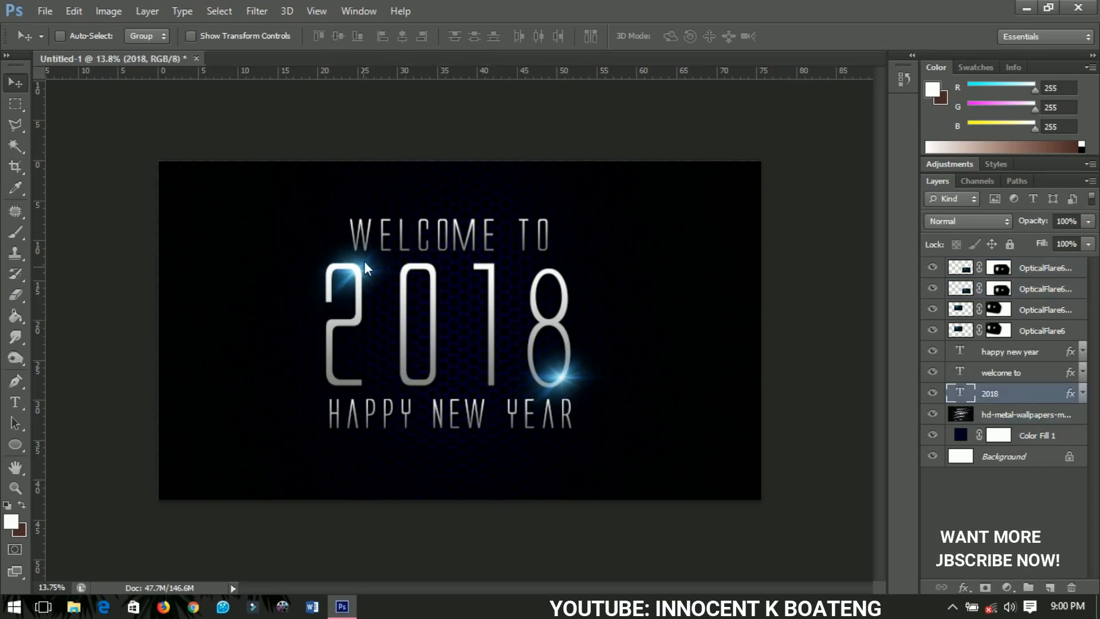
{"action": "left_click", "coordinate": [1031, 266], "text": "shift"}
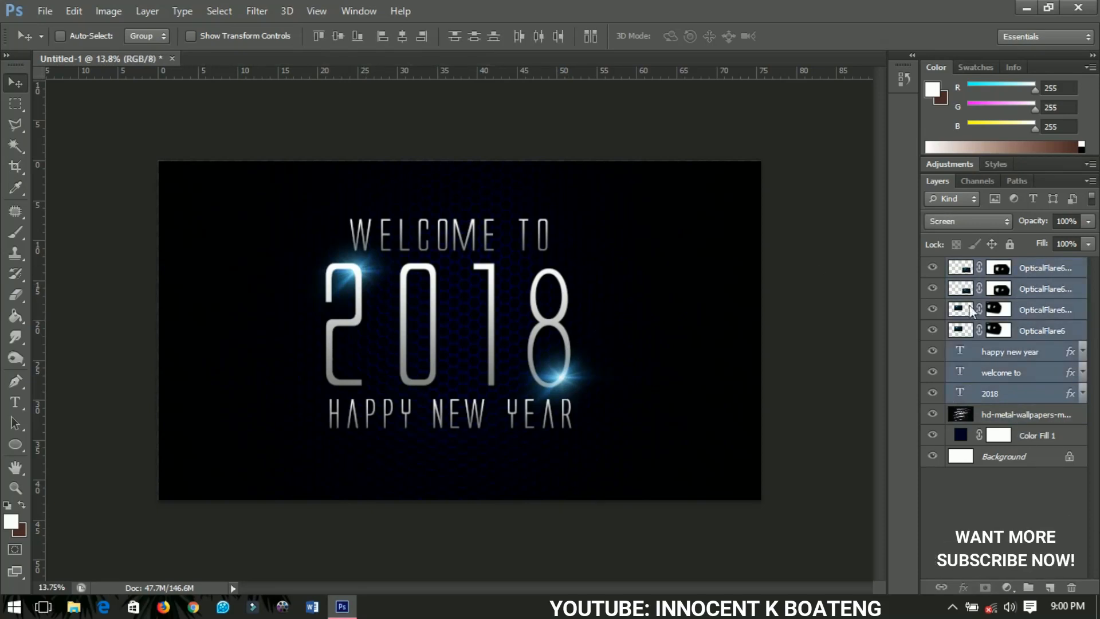
{"action": "key", "text": "ctrl+g"}
- Nudge the text and flare group slightly down and to the right to centre it better on the canvas
{"action": "key", "text": "shift+Down"}
{"action": "key", "text": "shift+Down"}
{"action": "key", "text": "shift+Down"}
{"action": "key", "text": "shift+Down"}
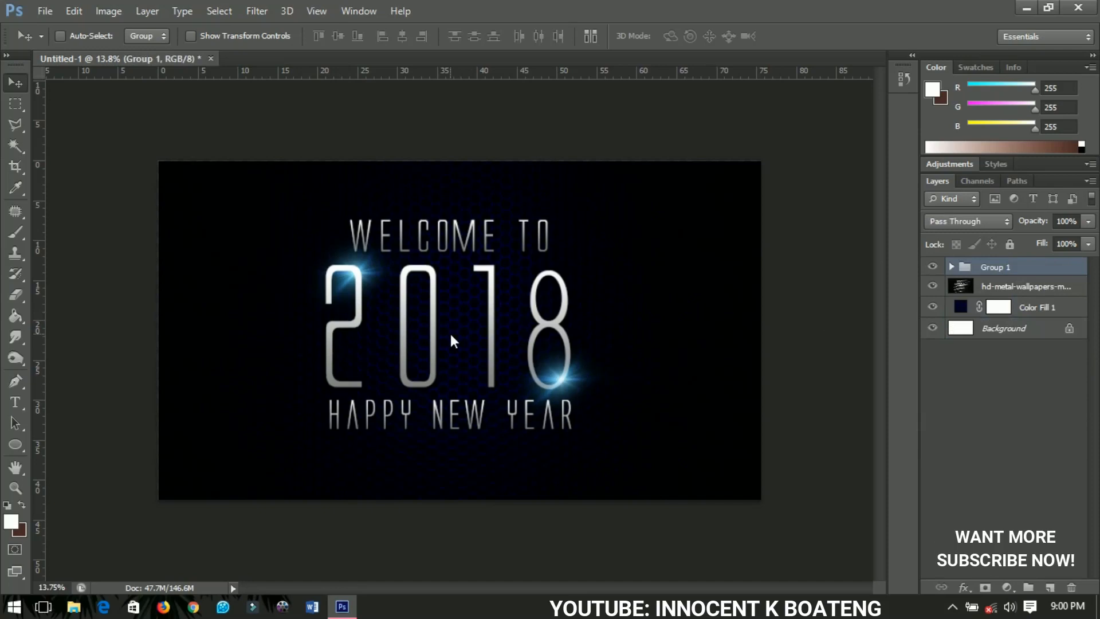
{"action": "key", "text": "shift+Right"}
{"action": "key", "text": "shift+Down"}
{"action": "key", "text": "shift+Down"}
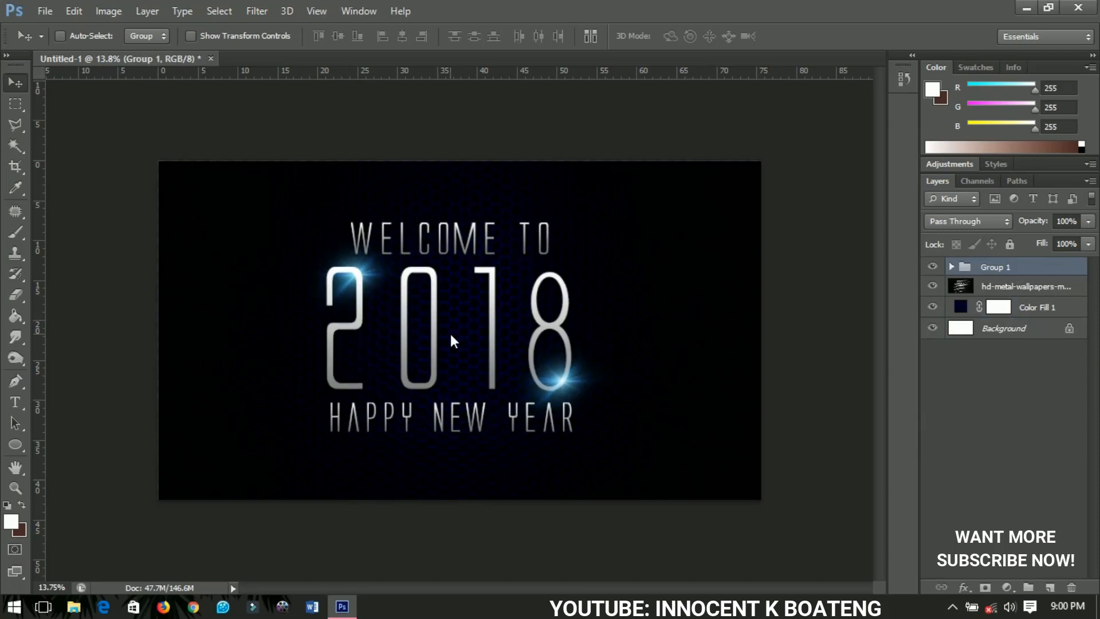
{"action": "key", "text": "shift+Right"}
{"action": "key", "text": "shift+Right"}
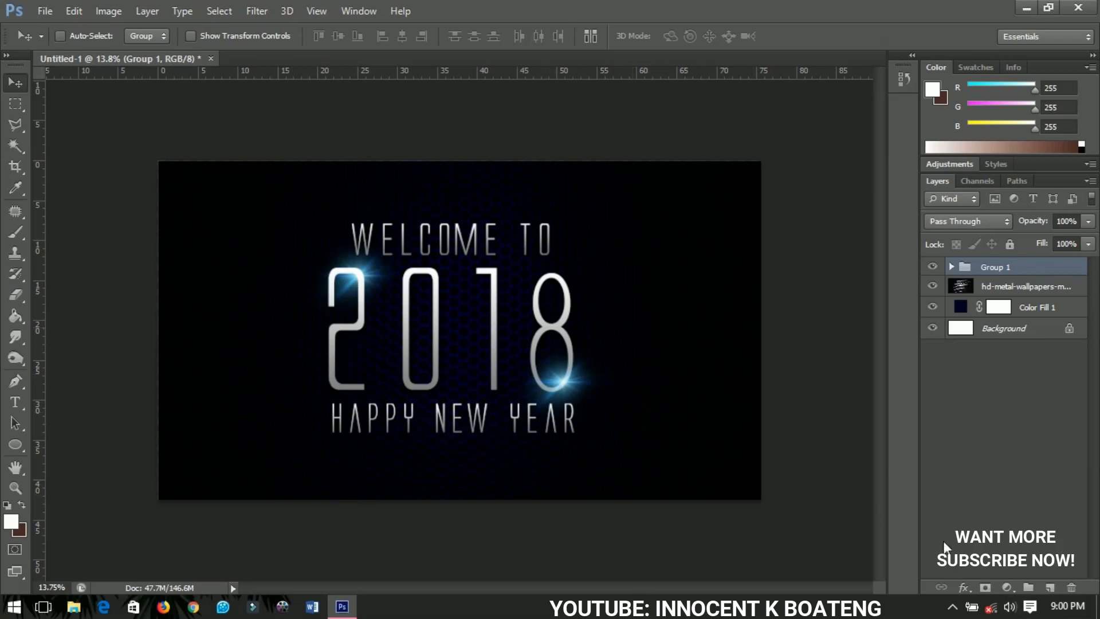
- Add a Hue/Saturation adjustment layer above the group and shift its hue to -28 for a green-teal tint
{"action": "left_click", "coordinate": [1006, 587]}
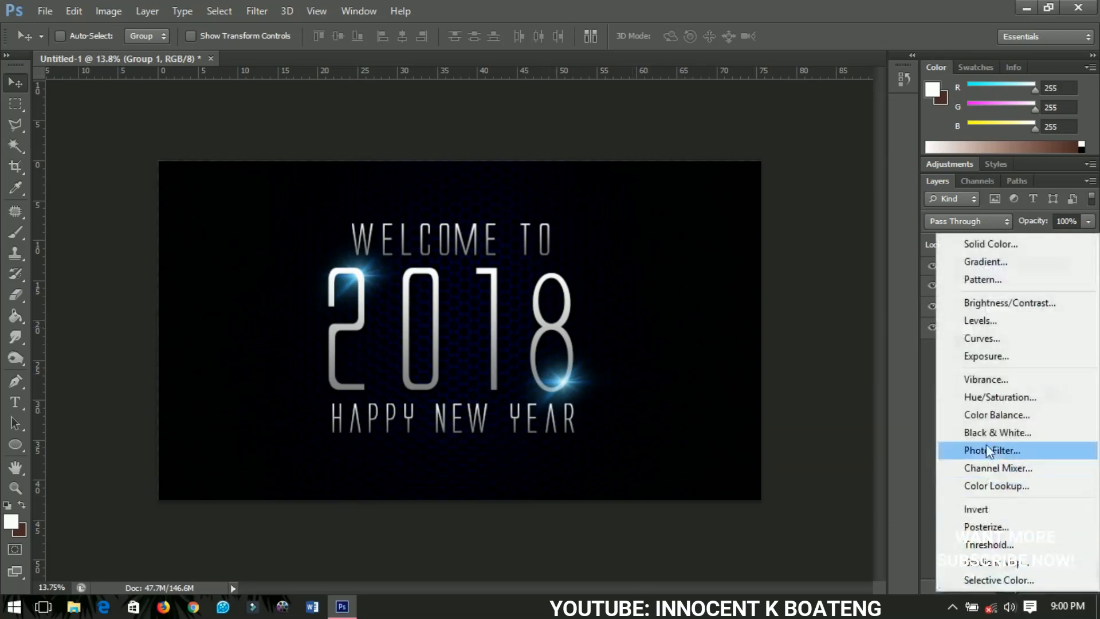
{"action": "left_click", "coordinate": [994, 396]}
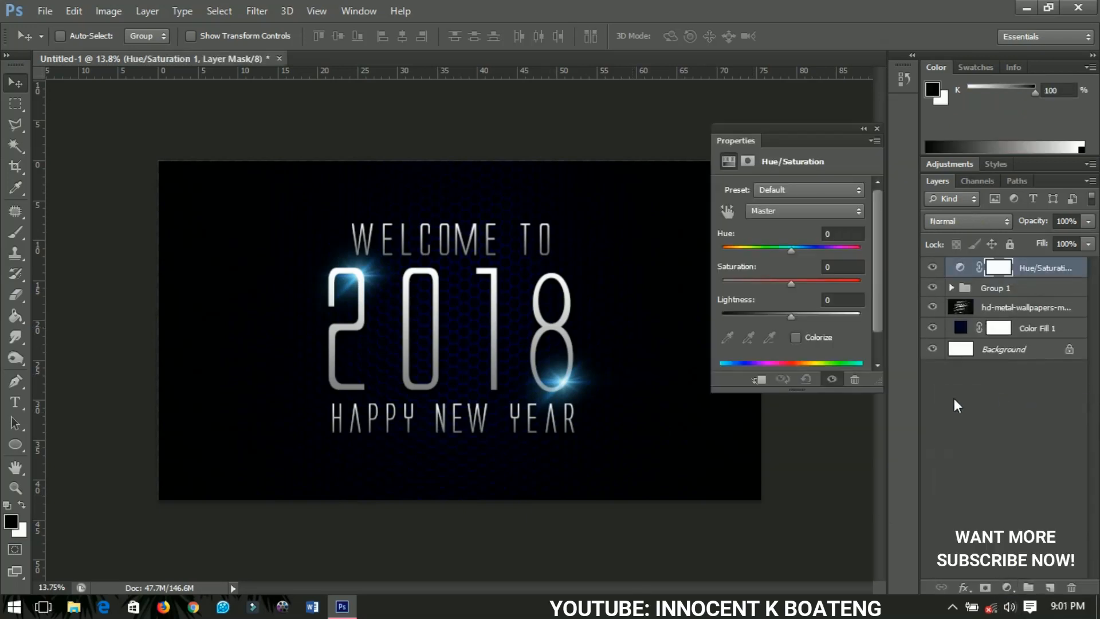
{"action": "left_click", "coordinate": [794, 250]}
{"action": "left_click_drag", "start_coordinate": [792, 251], "coordinate": [844, 254]}
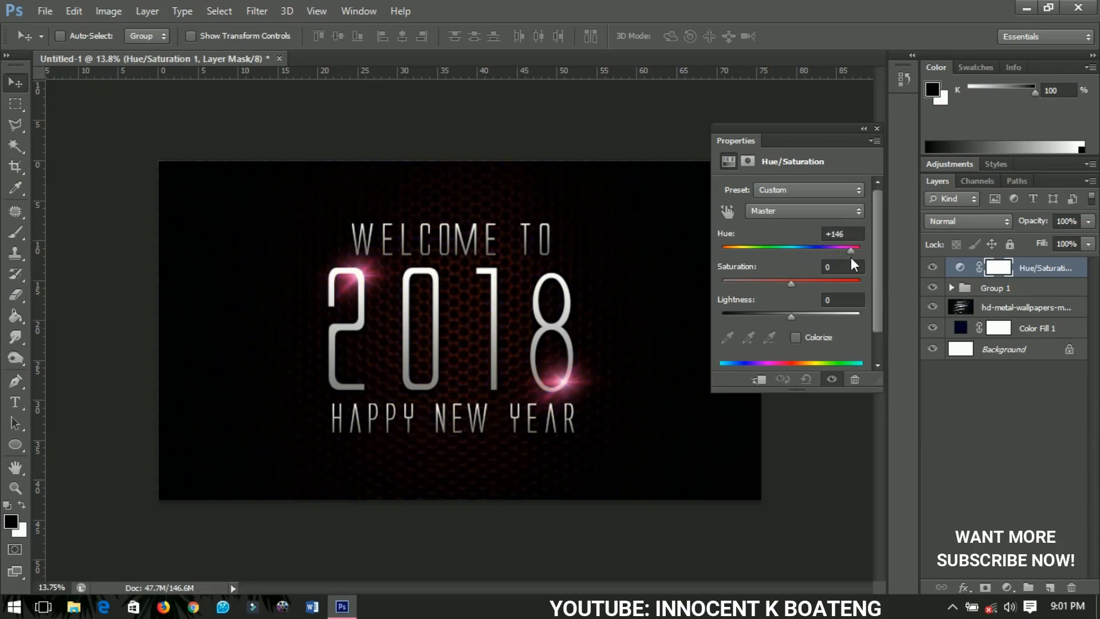
{"action": "left_click_drag", "start_coordinate": [866, 258], "coordinate": [774, 256]}
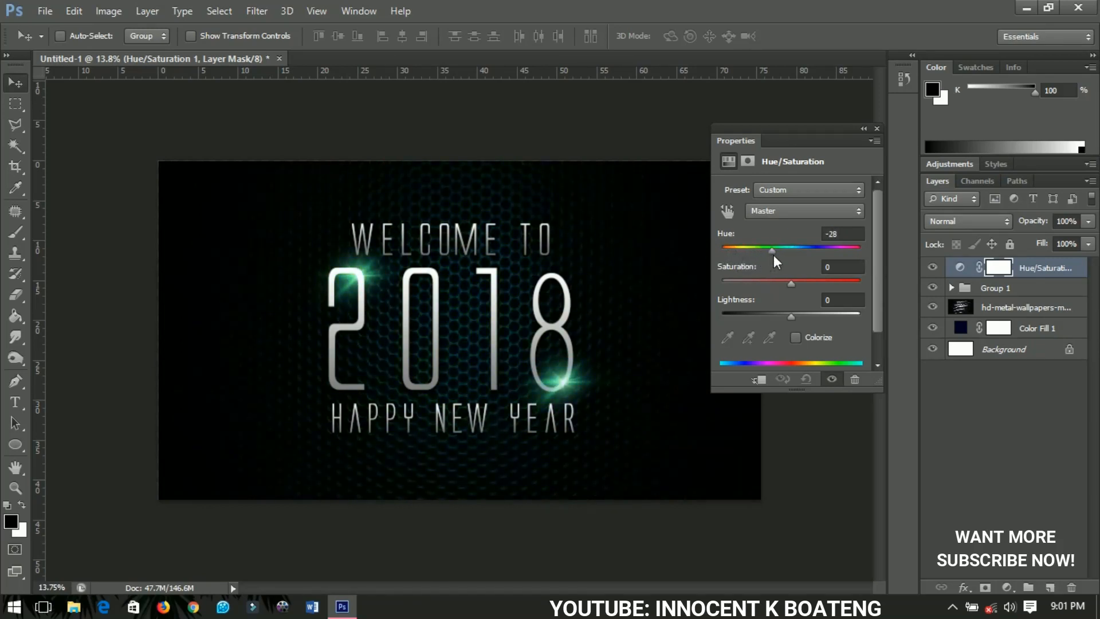